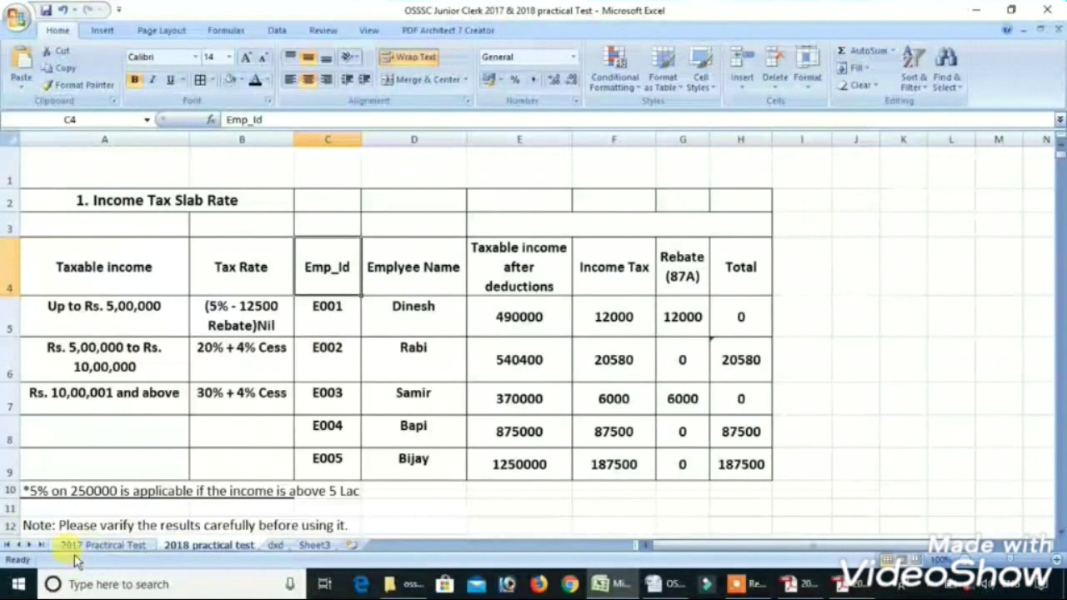
- Switch to the earlier practical test sheet with the First/Middle/Last Name table
left_click(73, 543)
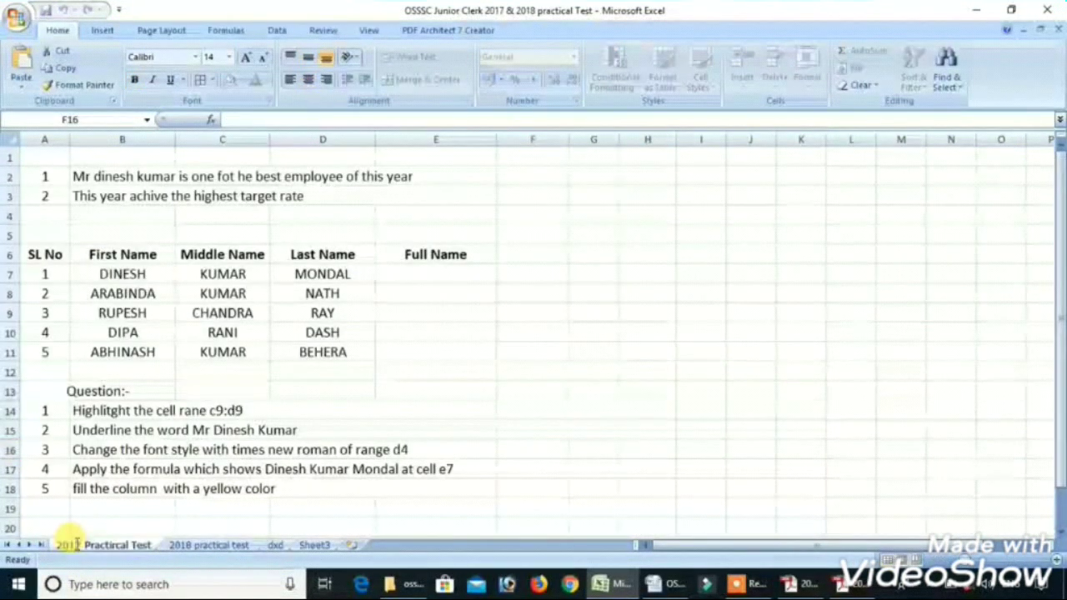
left_click(146, 483)
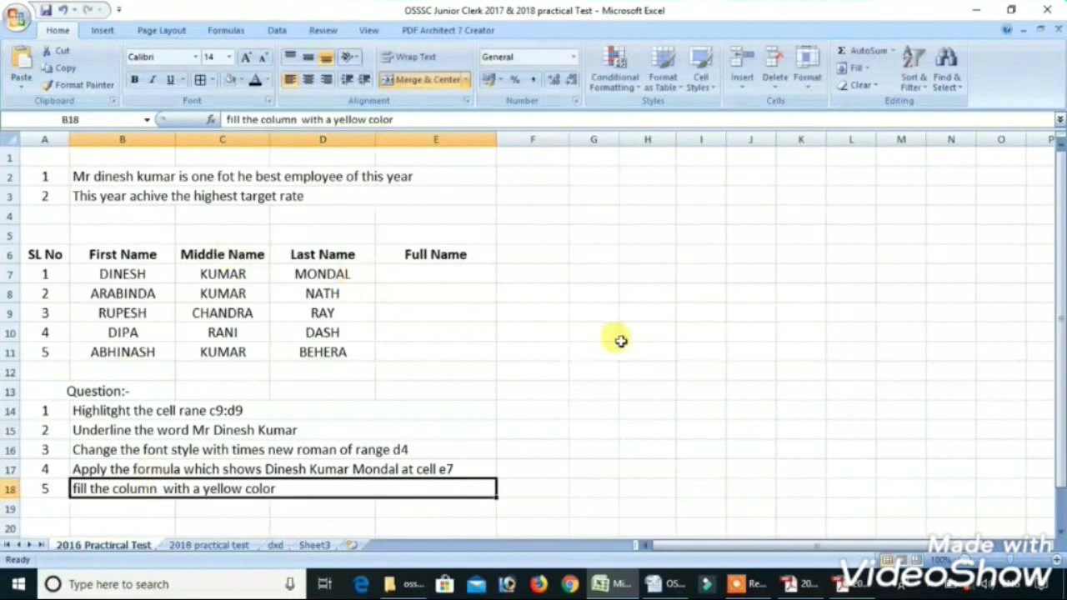
left_click_drag(1058, 198, 1055, 177)
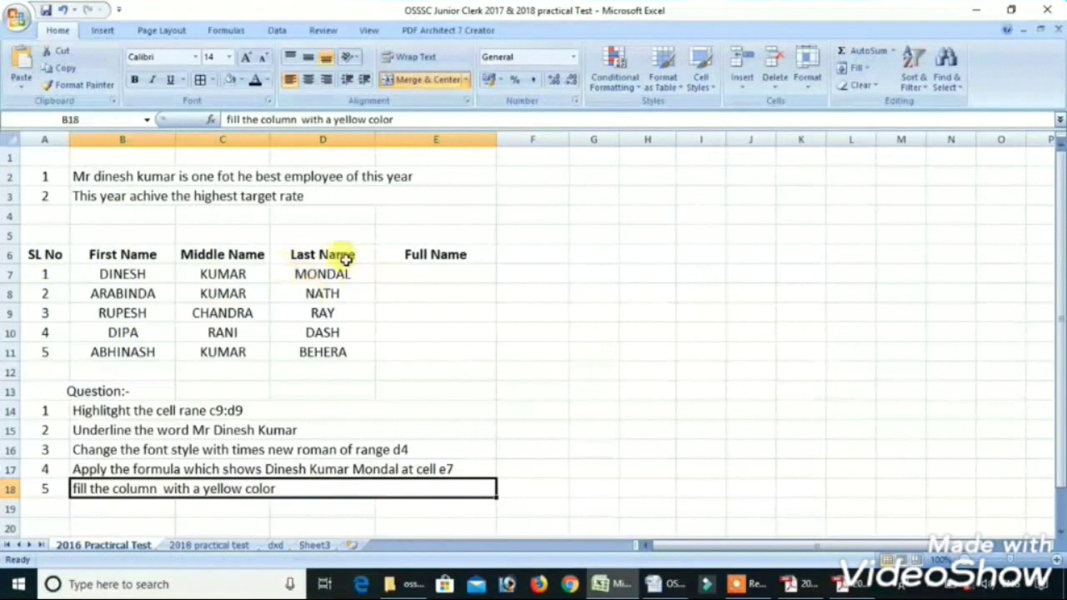
left_click(454, 268)
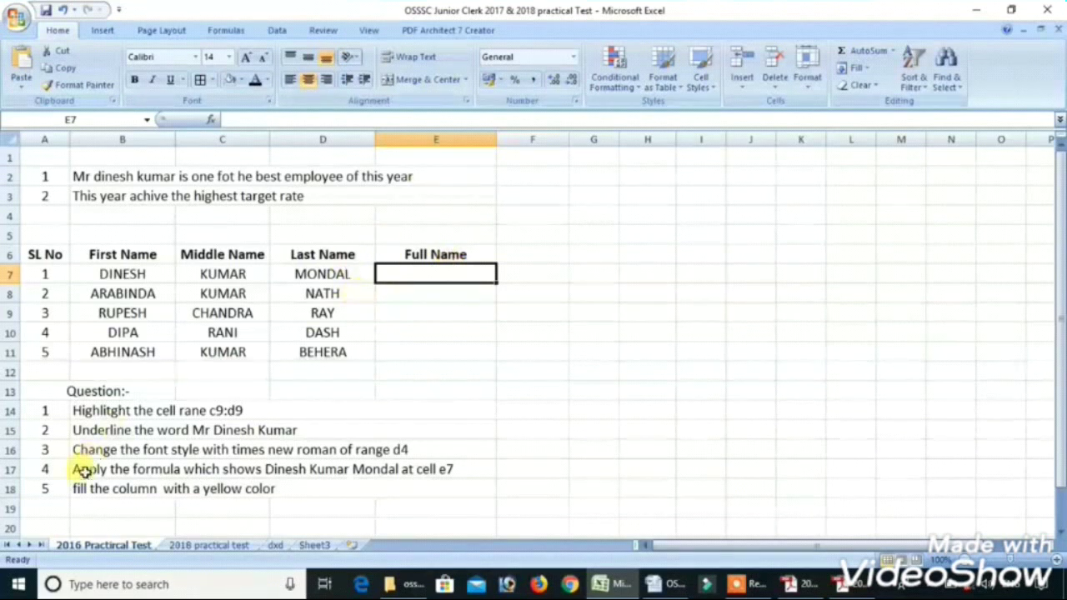
left_click_drag(97, 410, 105, 493)
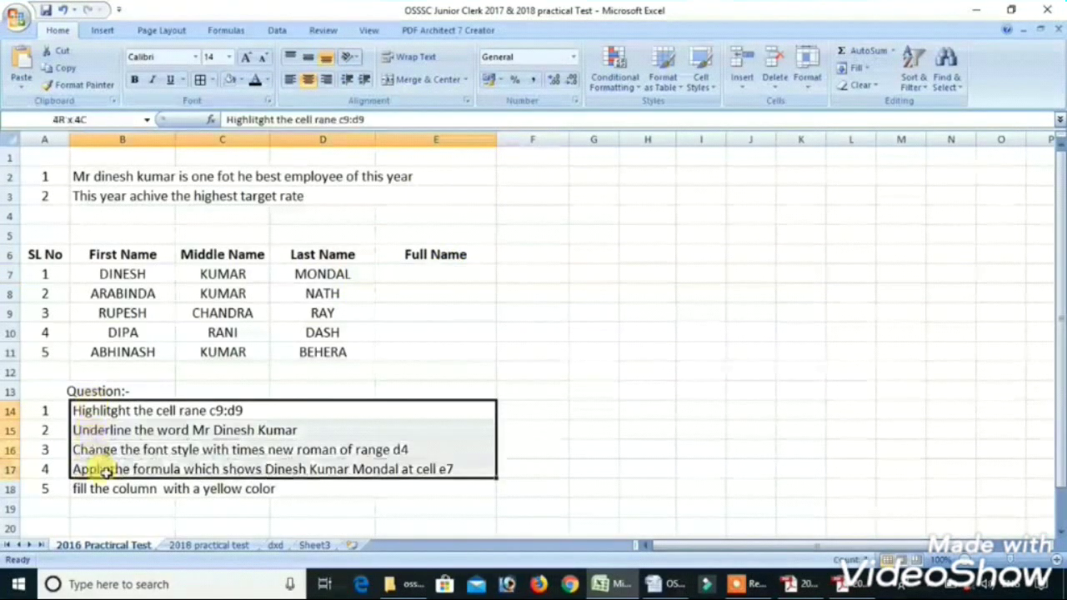
left_click(98, 507)
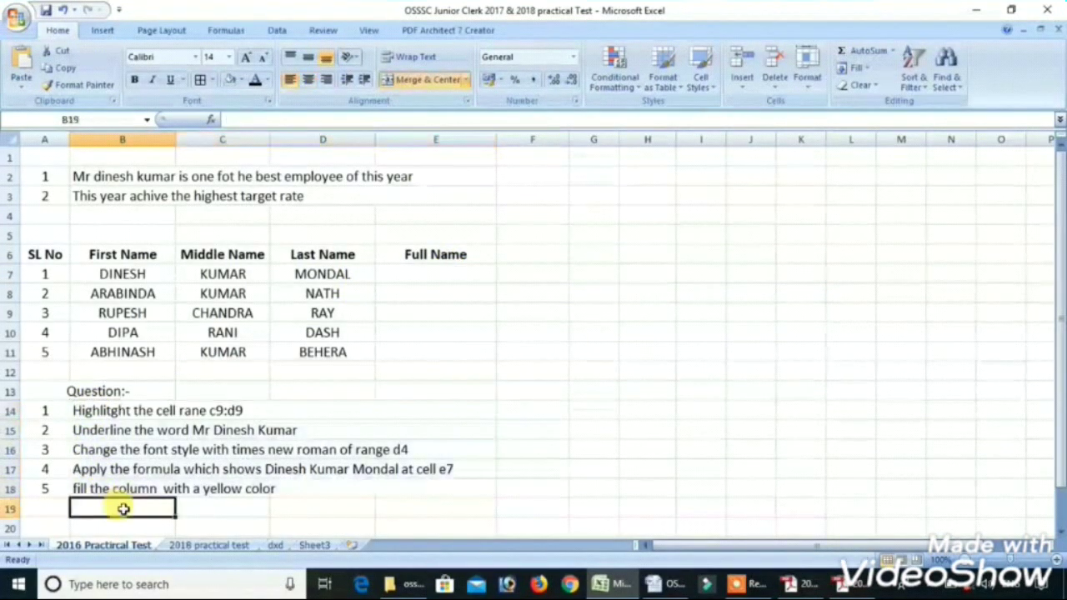
left_click(630, 154)
left_click(584, 172)
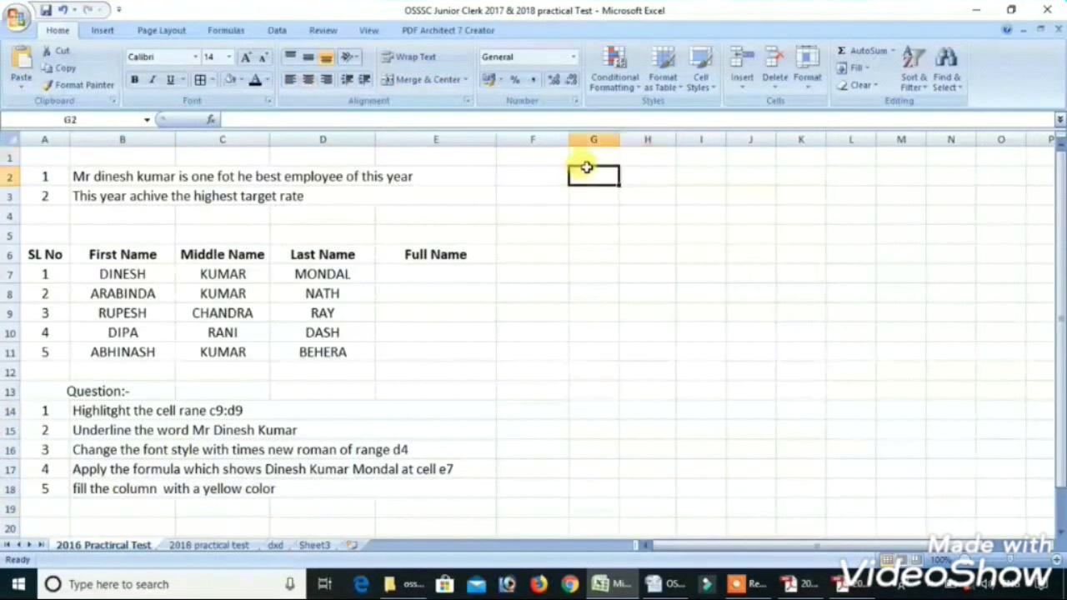
left_click(587, 160)
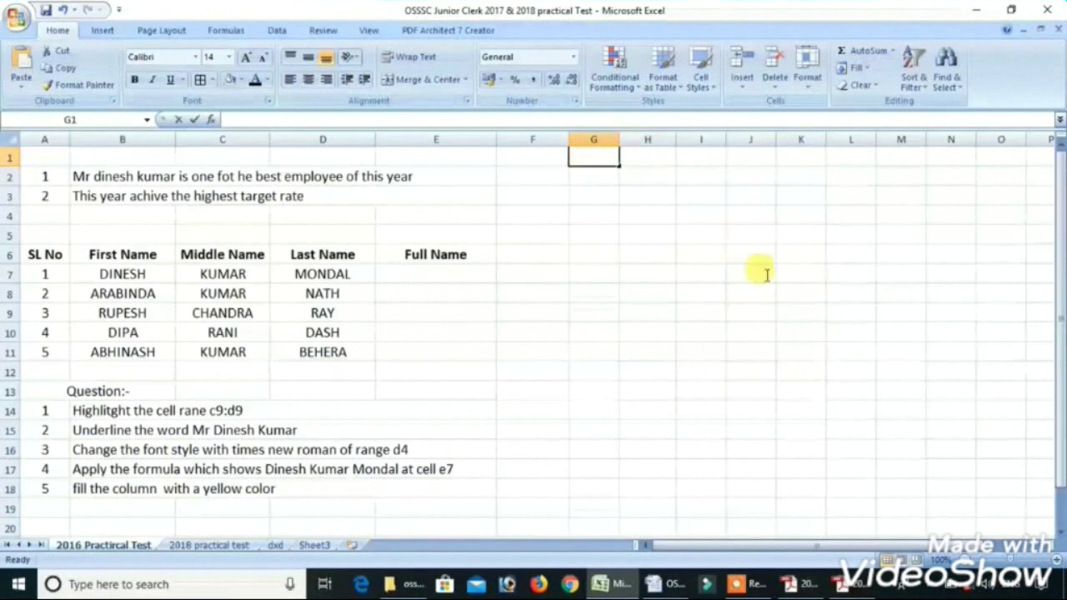
left_click(797, 349)
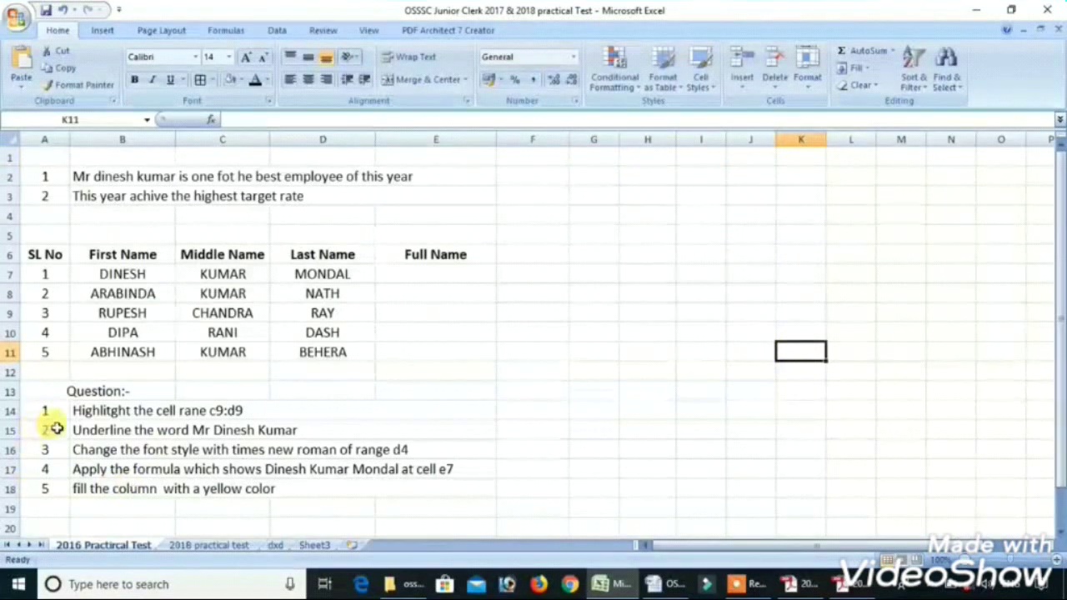
left_click(76, 407)
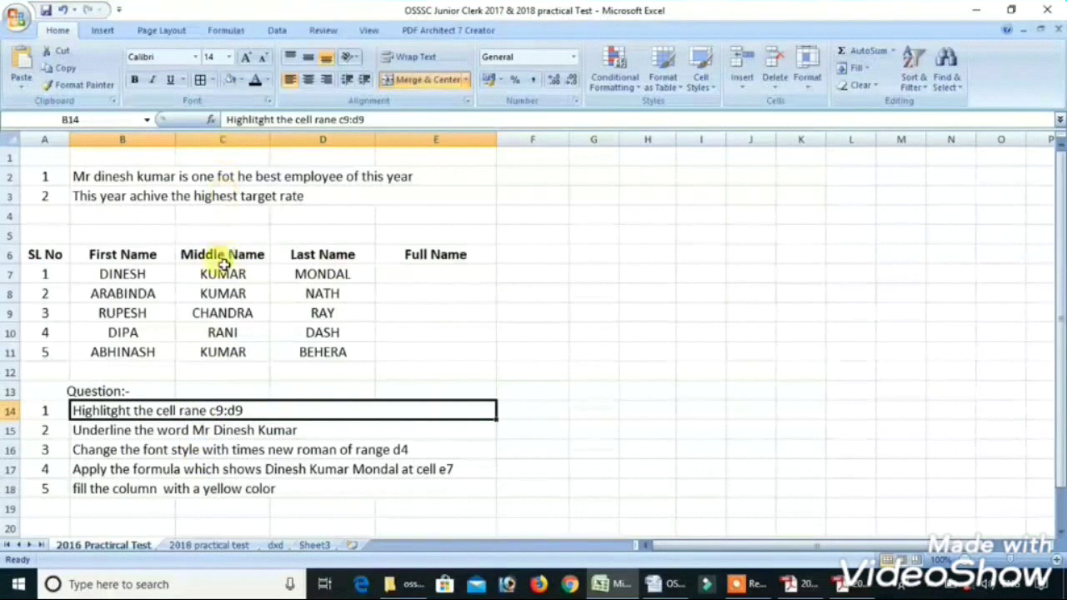
left_click(218, 312)
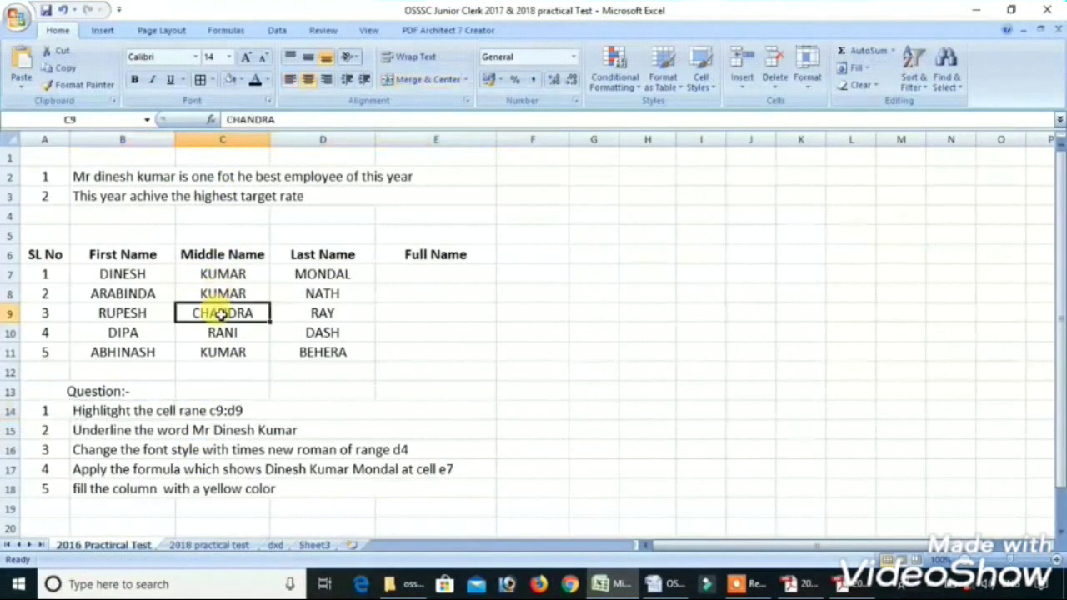
left_click(315, 316)
left_click_drag(236, 312, 308, 315)
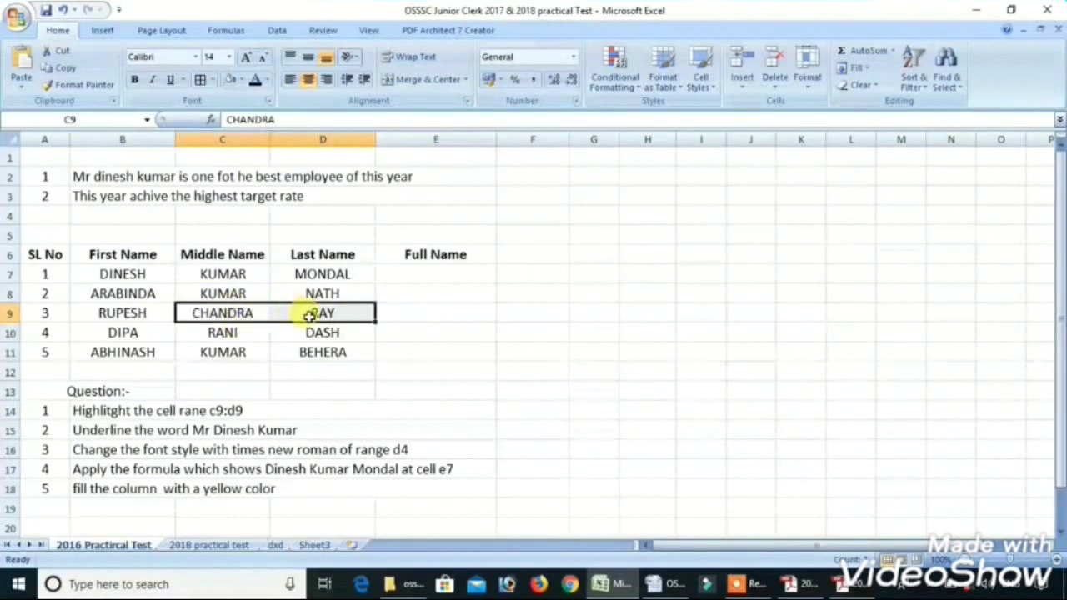
left_click(238, 80)
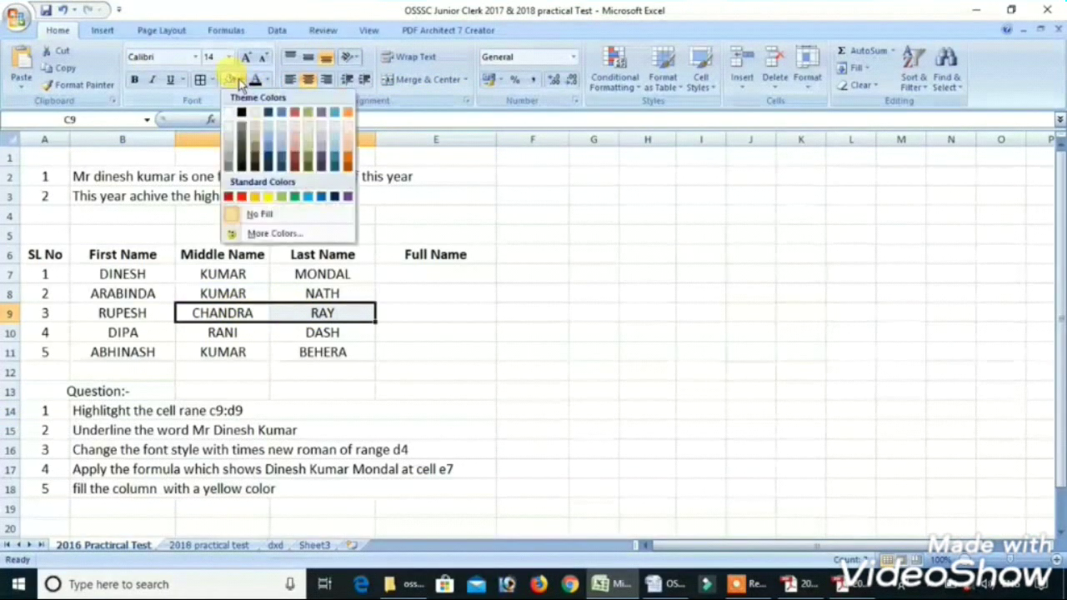
left_click(268, 196)
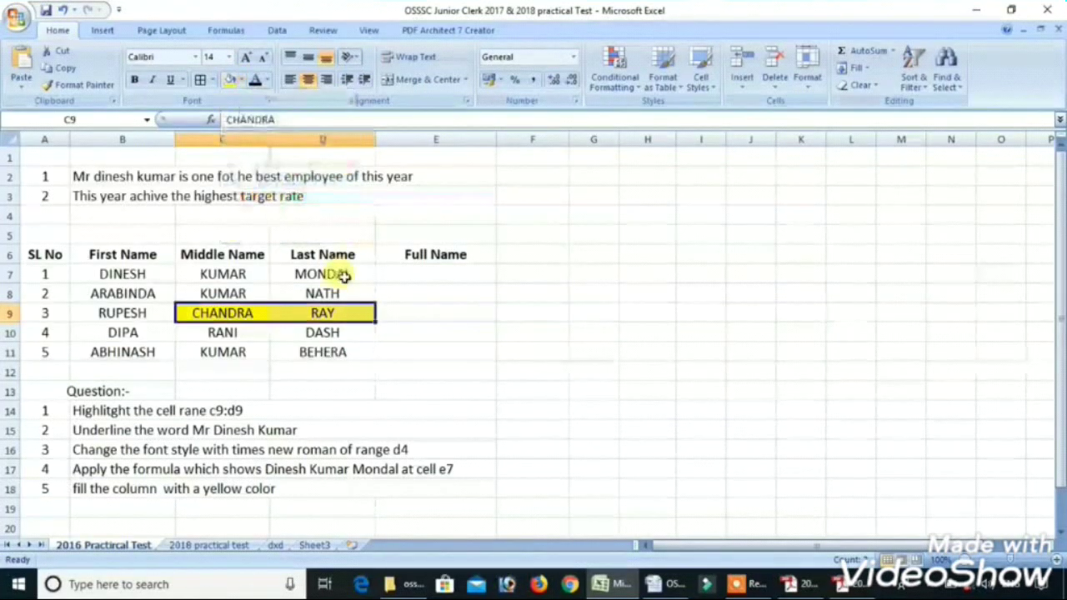
left_click(305, 387)
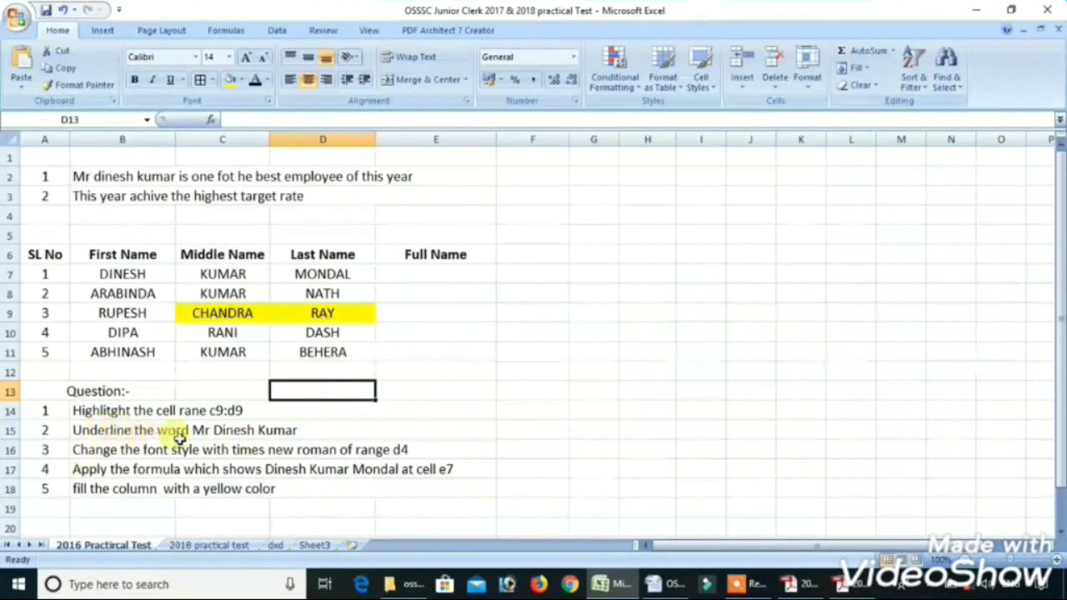
left_click(101, 179)
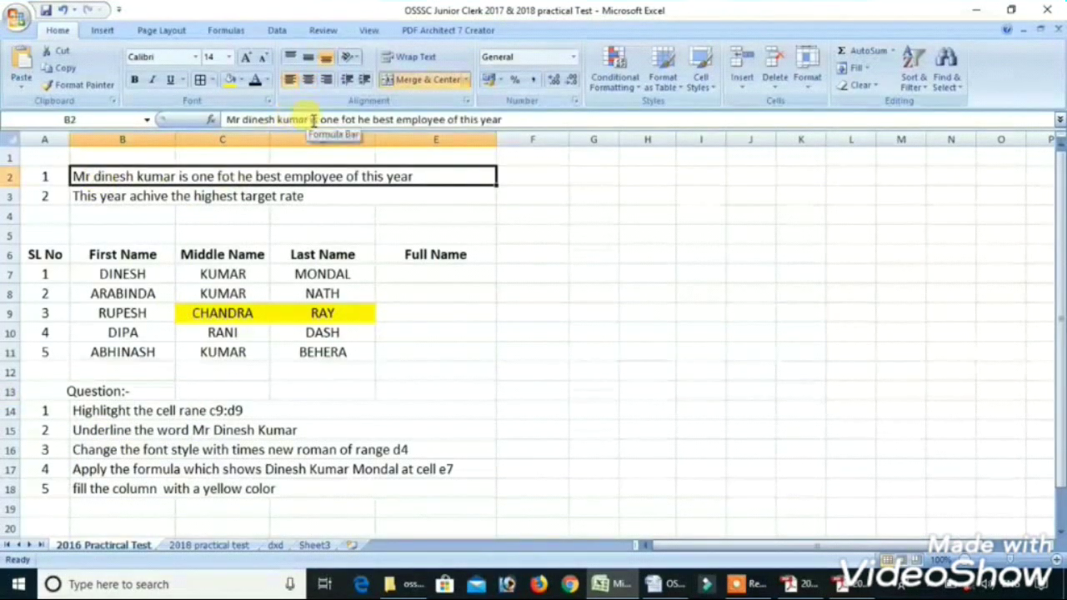
left_click_drag(311, 119, 227, 119)
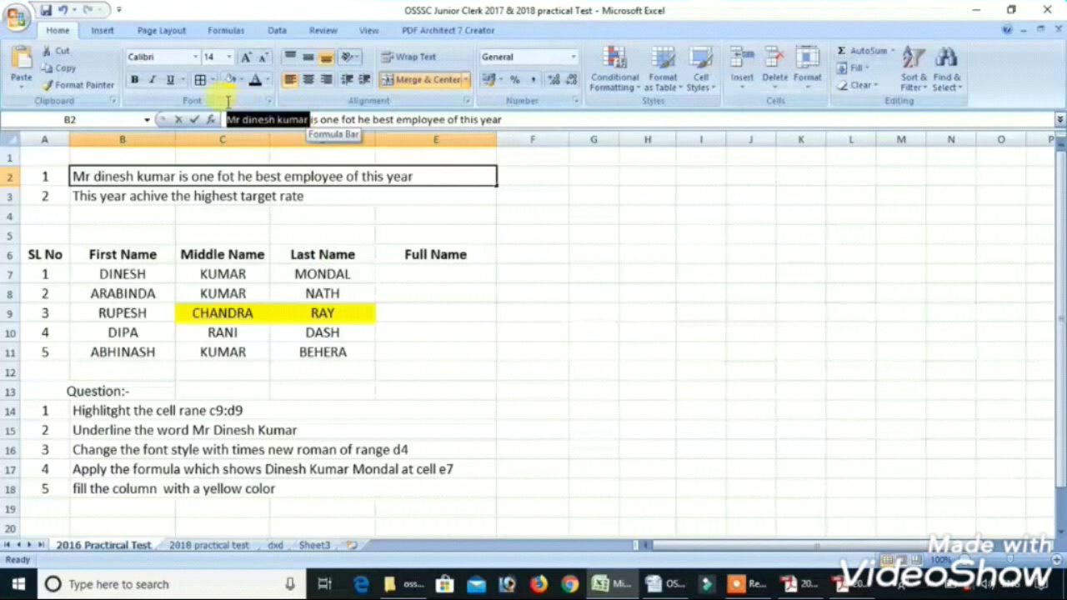
left_click(171, 81)
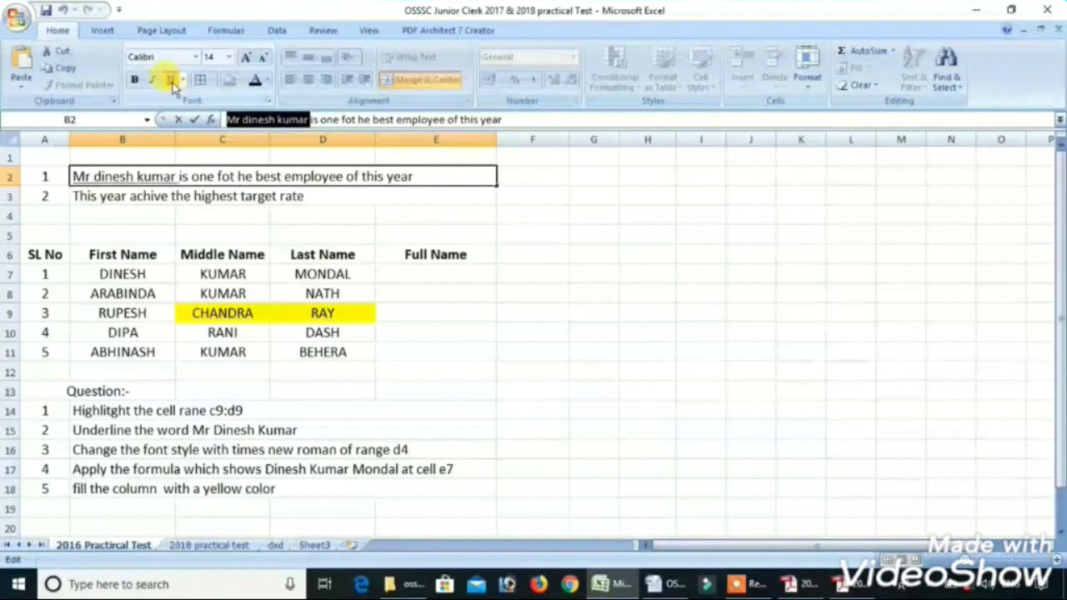
left_click(250, 233)
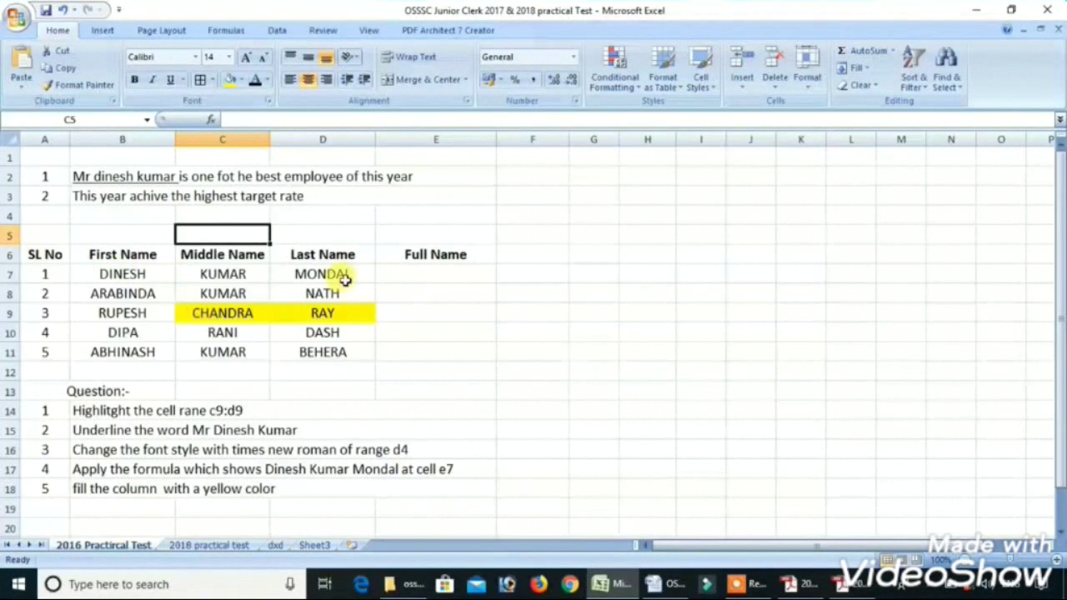
- Edit question 3 in B16 so its range reads d7 instead of d4
left_click(345, 452)
left_click(504, 121)
double_click(504, 121)
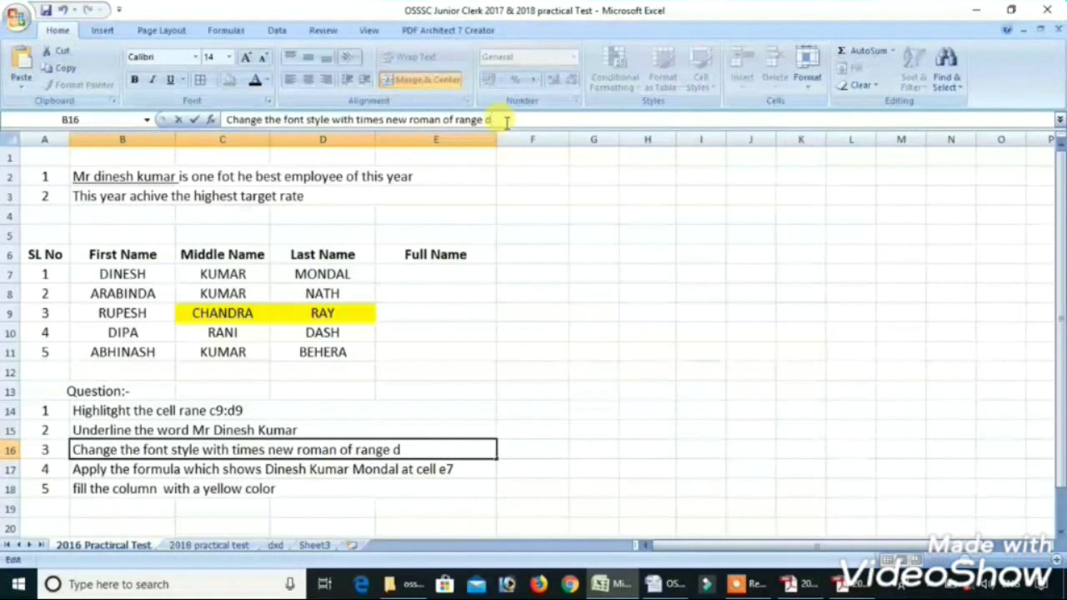
type("7")
left_click(575, 288)
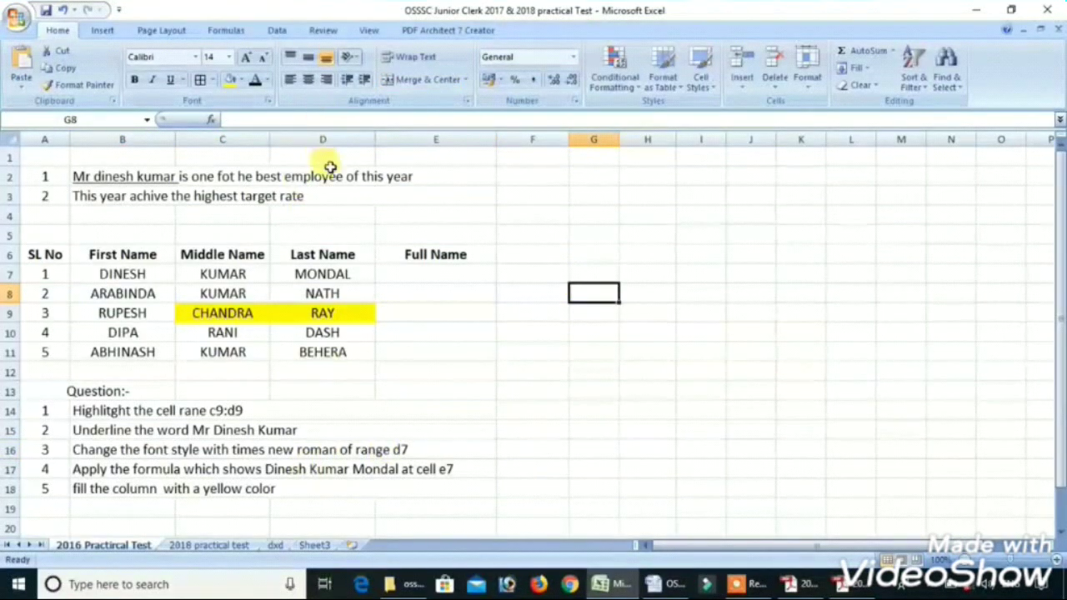
- Set cell D7 (MONDAL) in Times New Roman
left_click(327, 268)
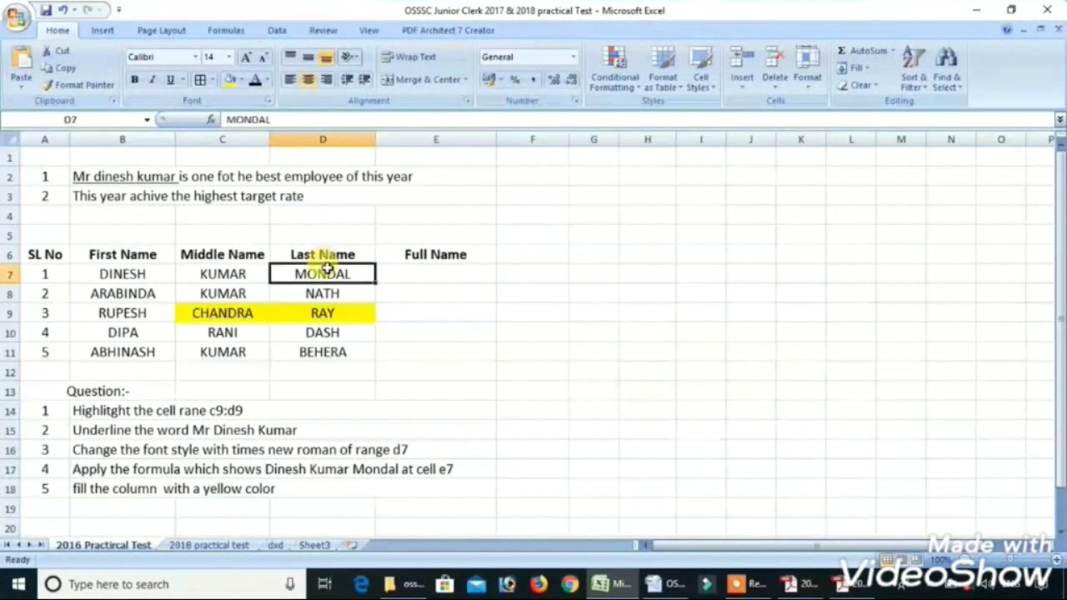
left_click(146, 56)
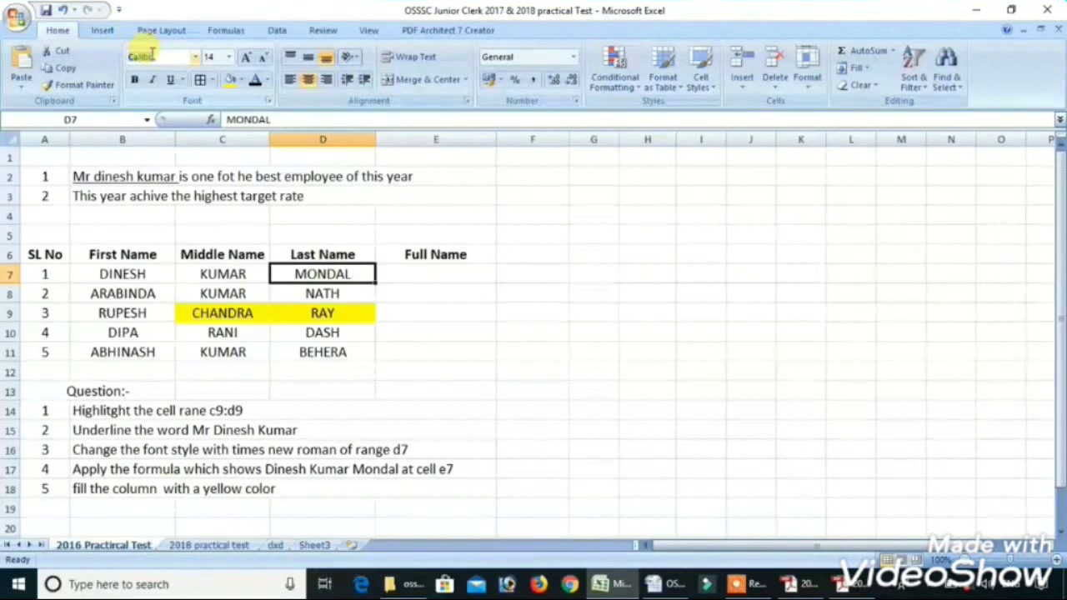
type("Tim")
key("Return")
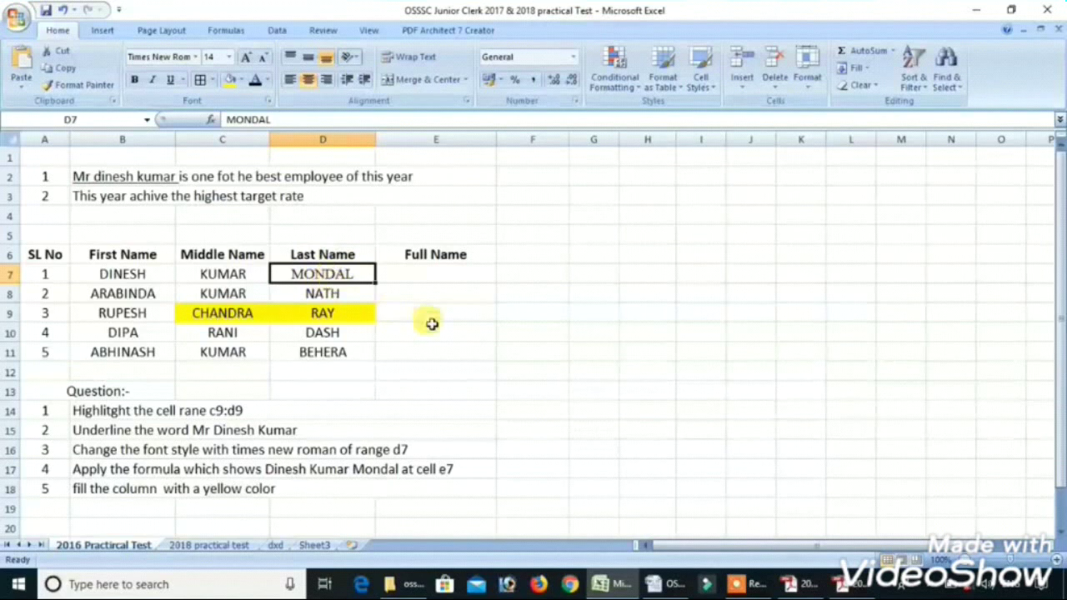
left_click(482, 365)
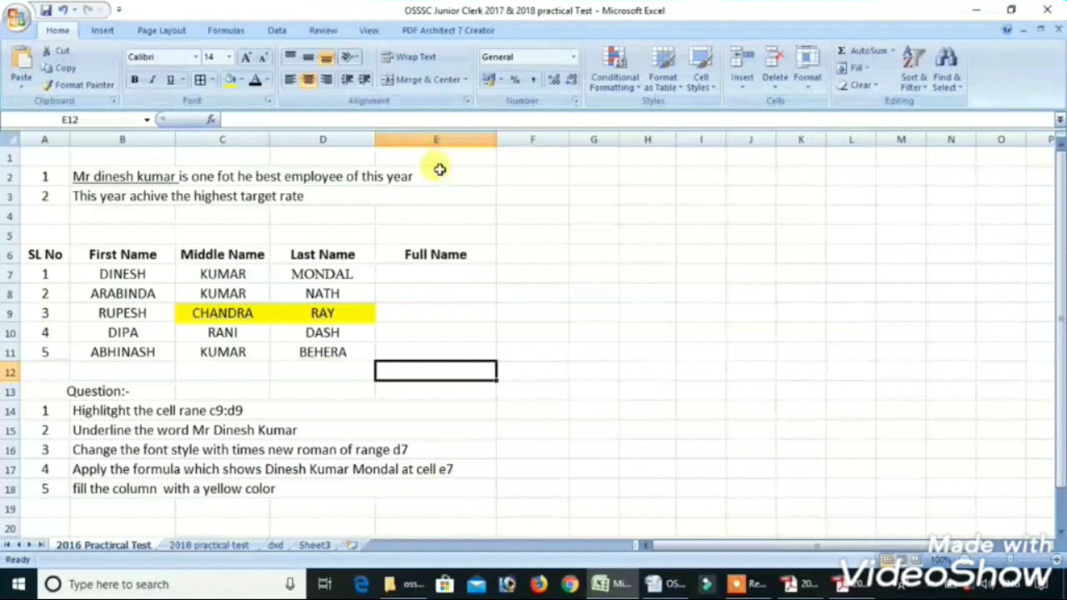
left_click(439, 269)
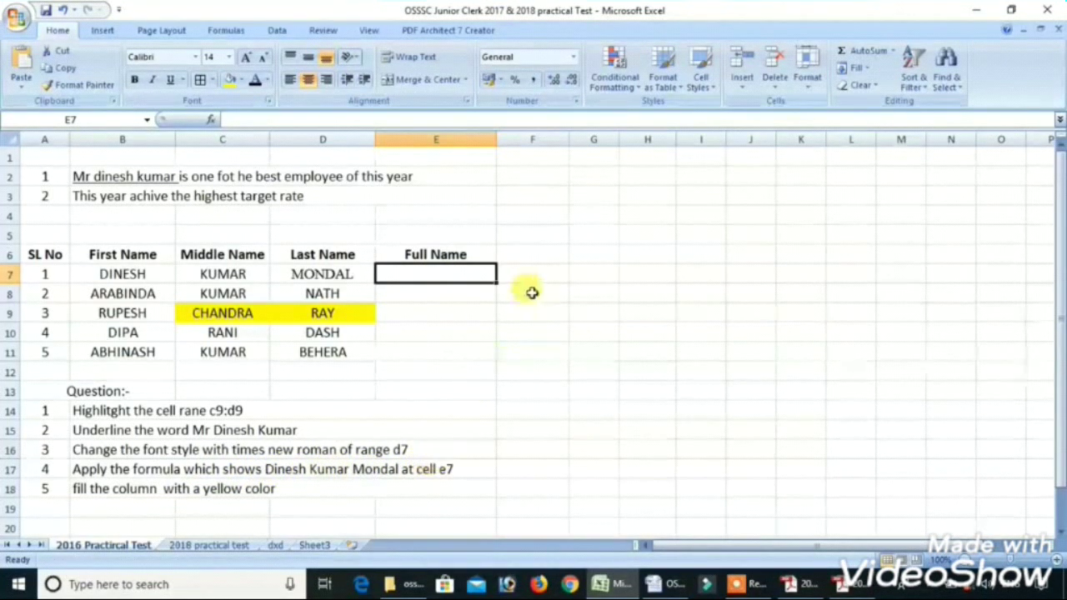
type("=pr")
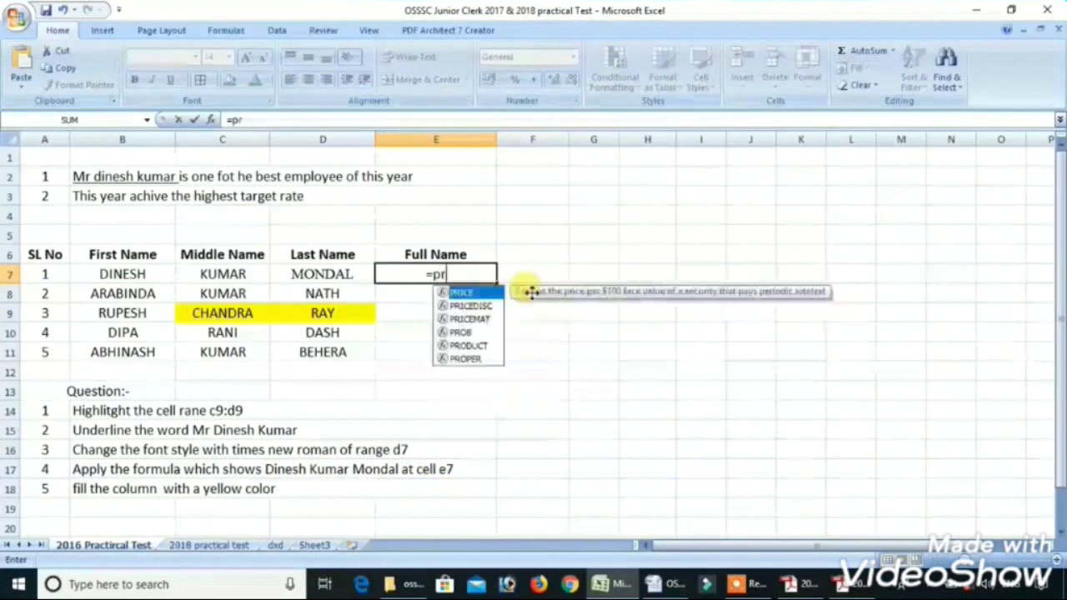
type("oper")
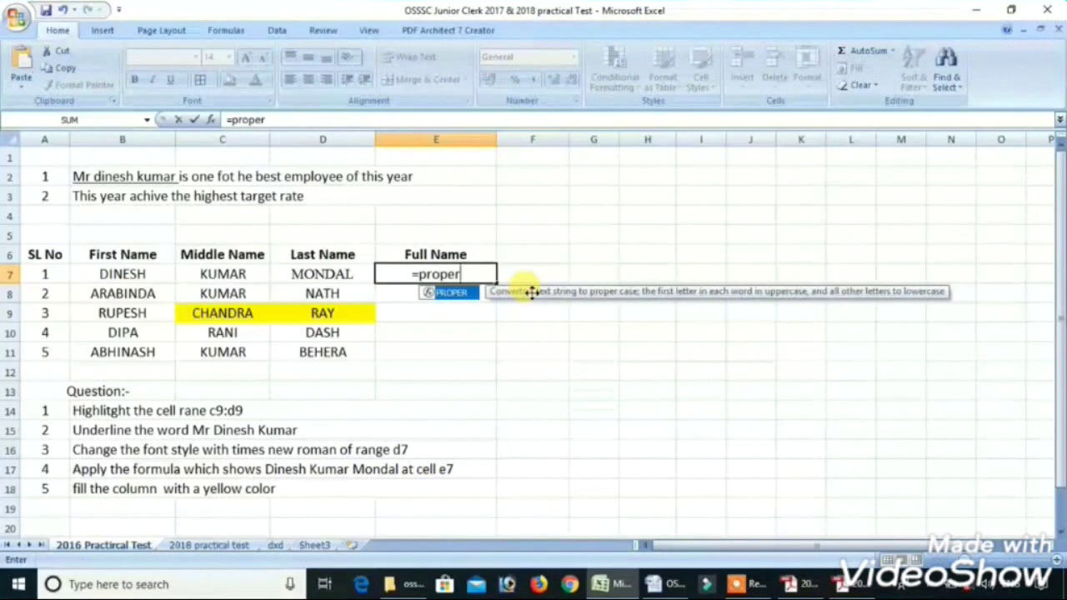
type("(")
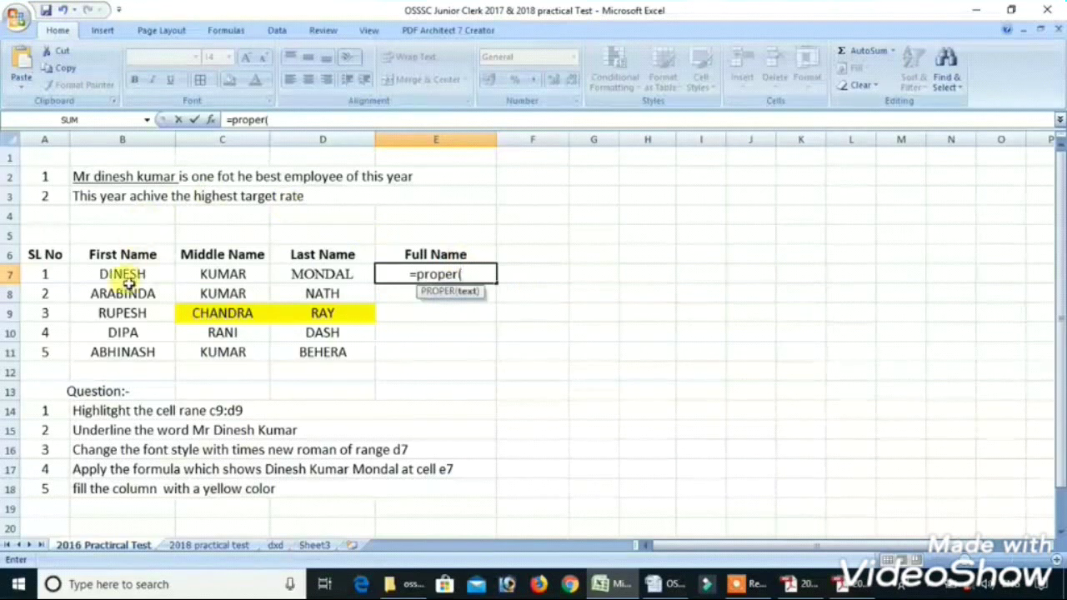
left_click(129, 275)
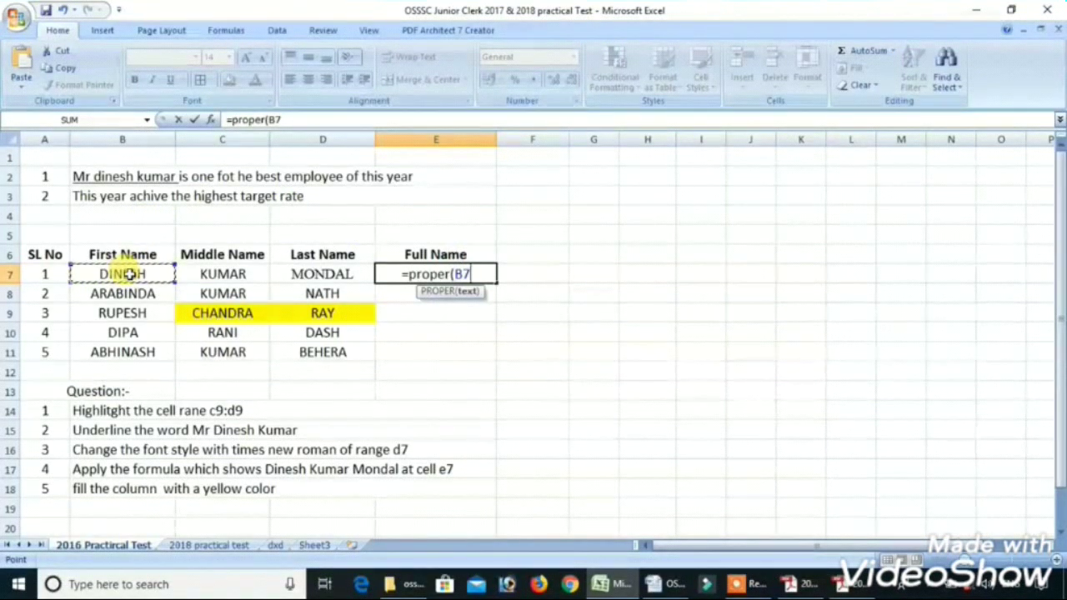
type("&")
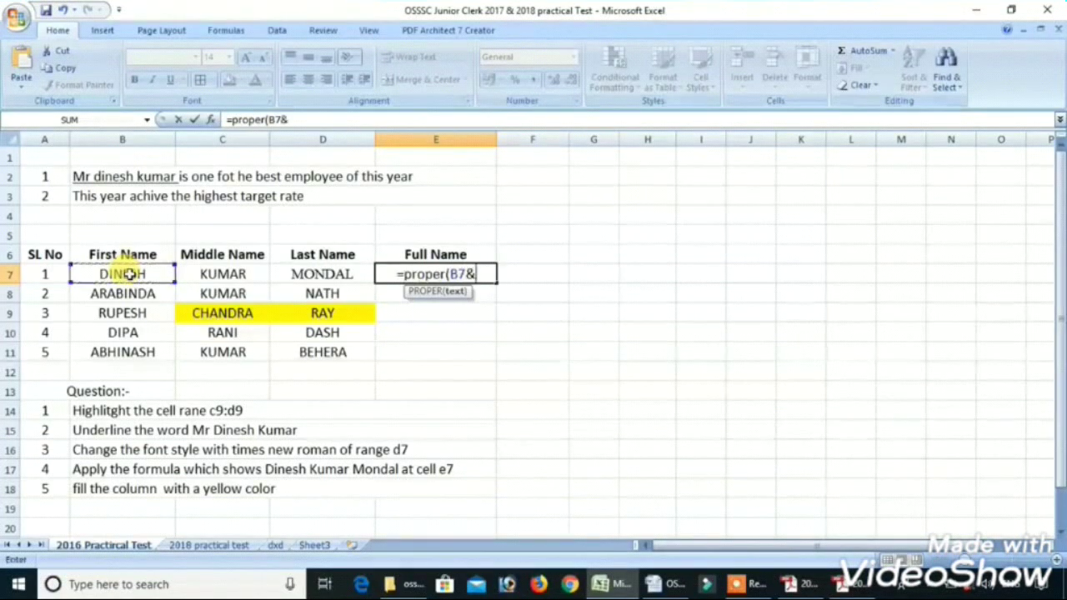
type("\" \"")
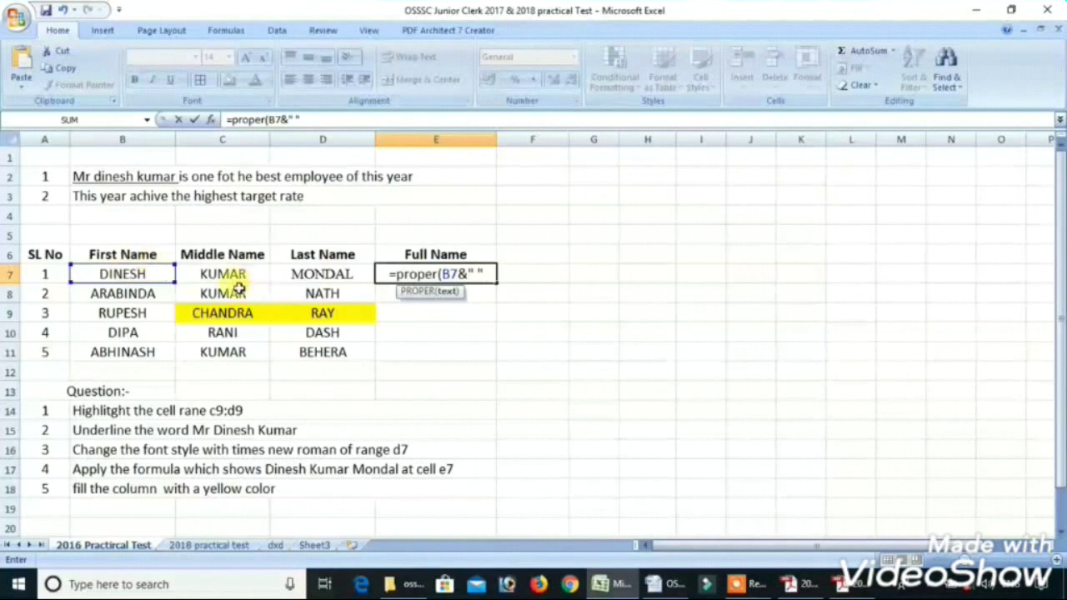
type("&")
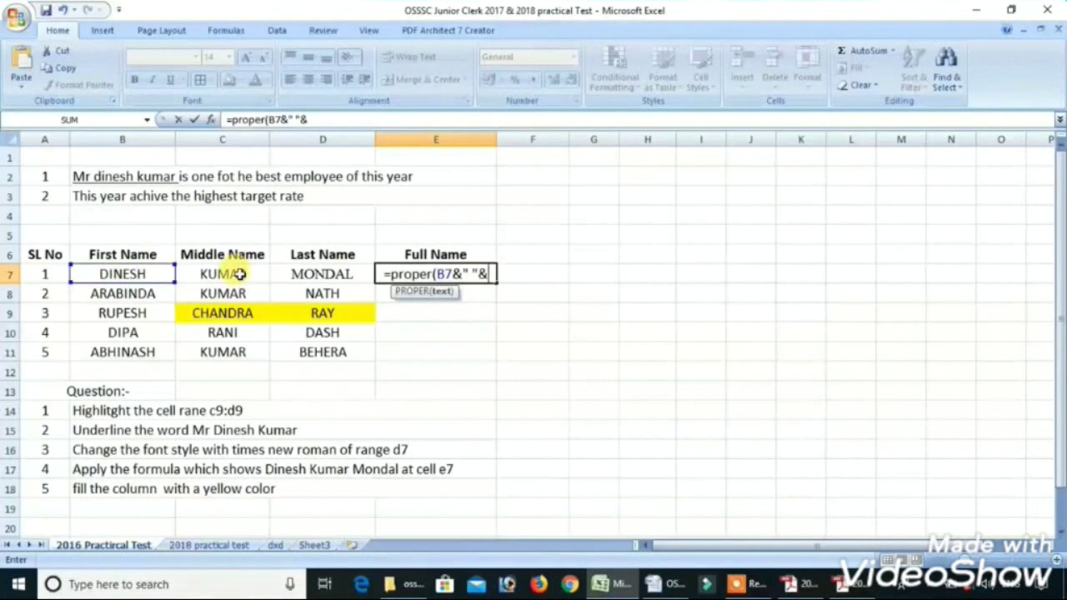
left_click(239, 274)
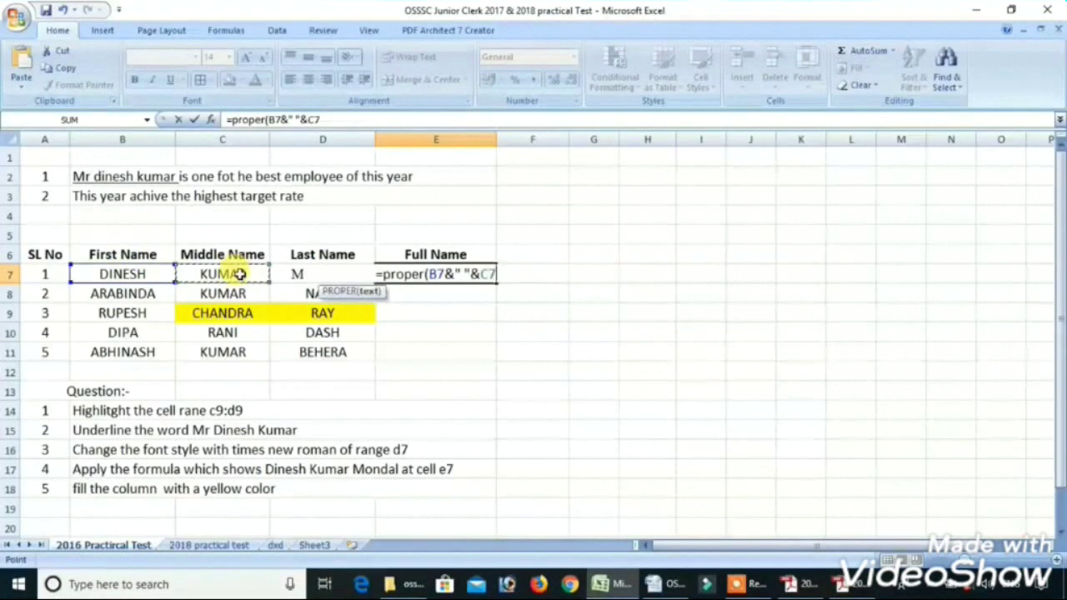
type("&")
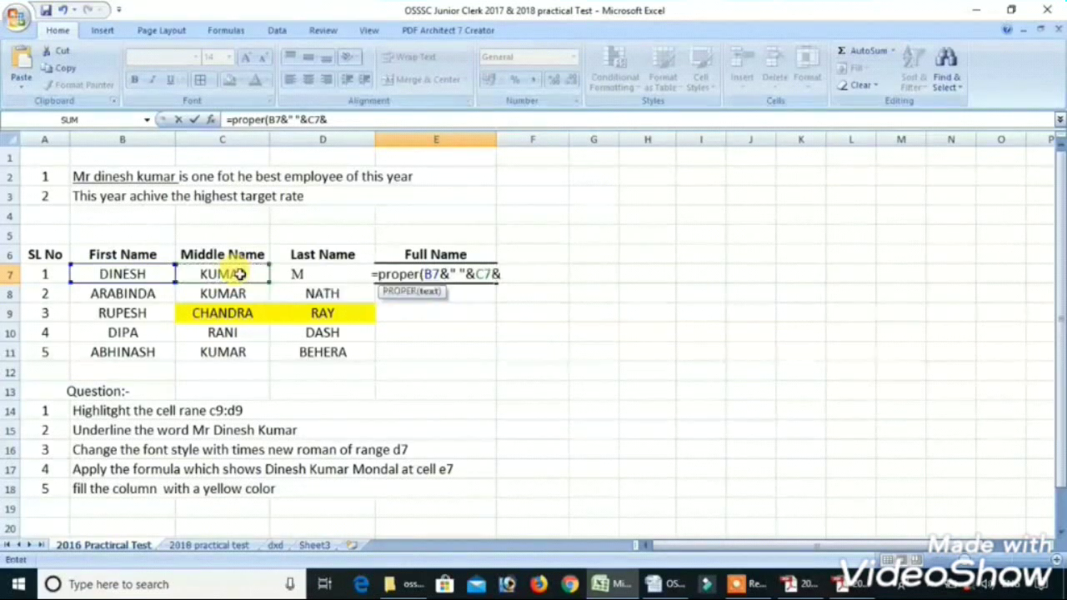
type("\" ")
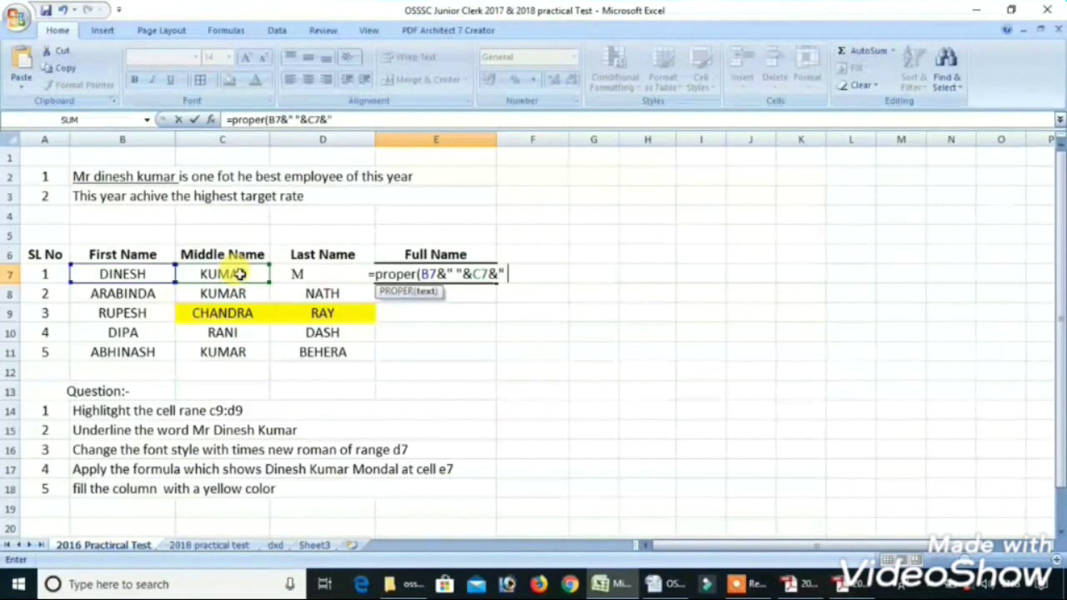
type("\"")
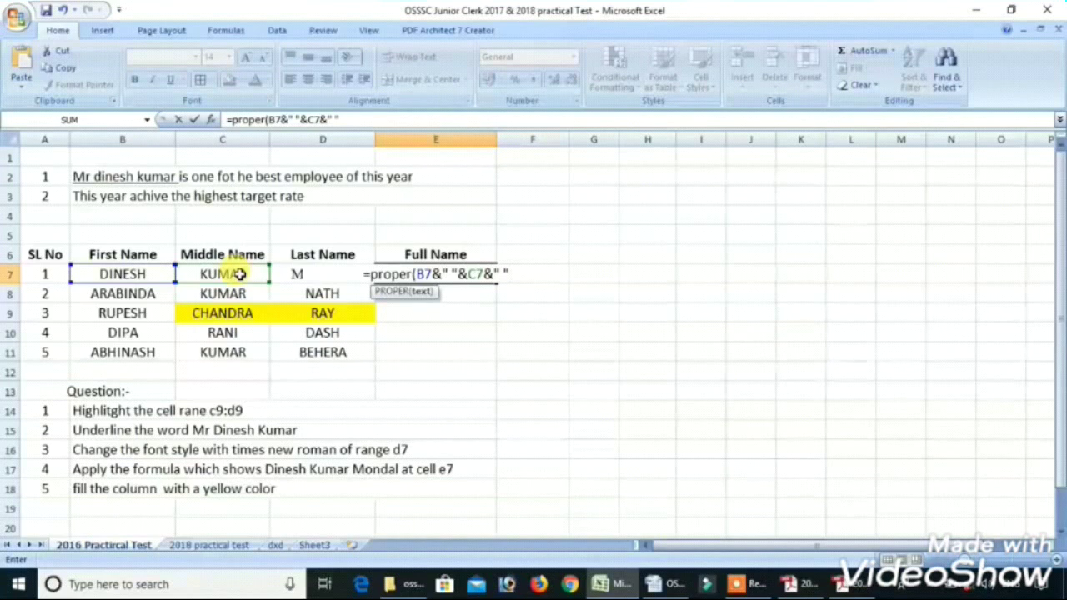
type("&")
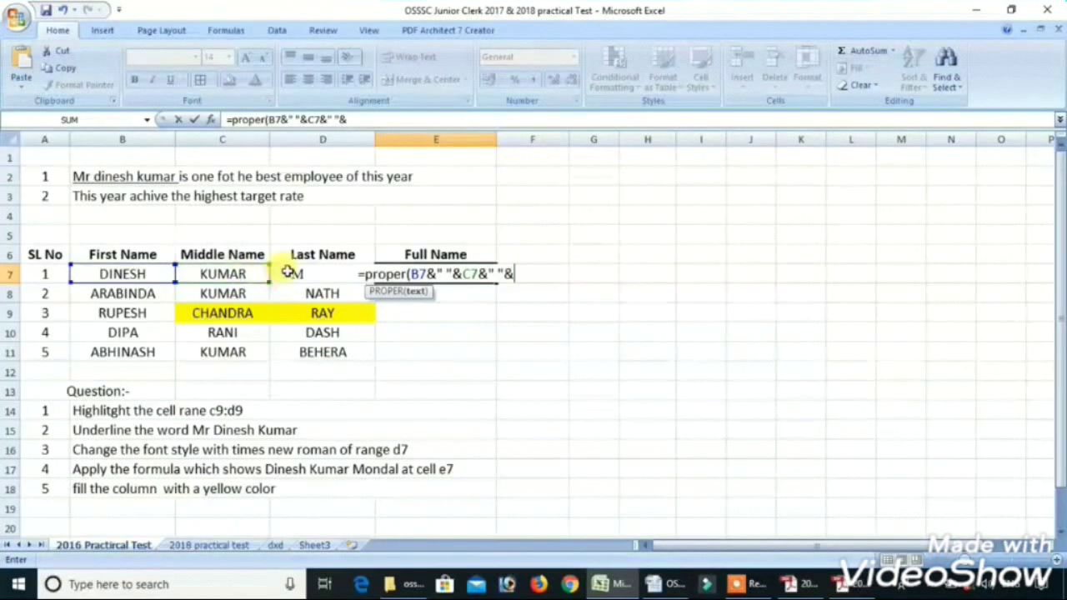
left_click(285, 273)
type(")")
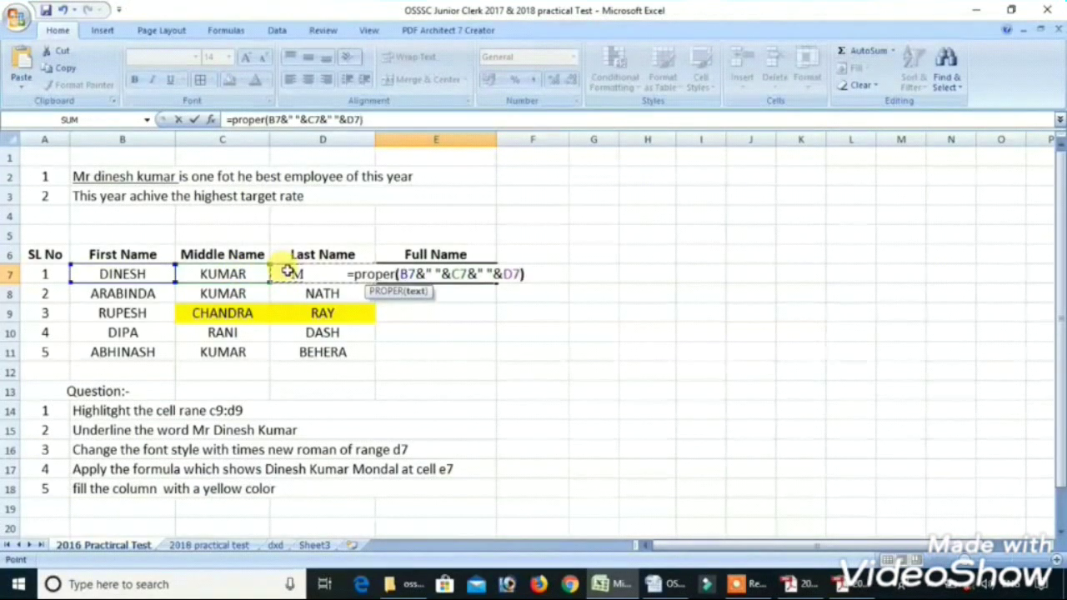
key("Return")
left_click_drag(498, 139, 514, 139)
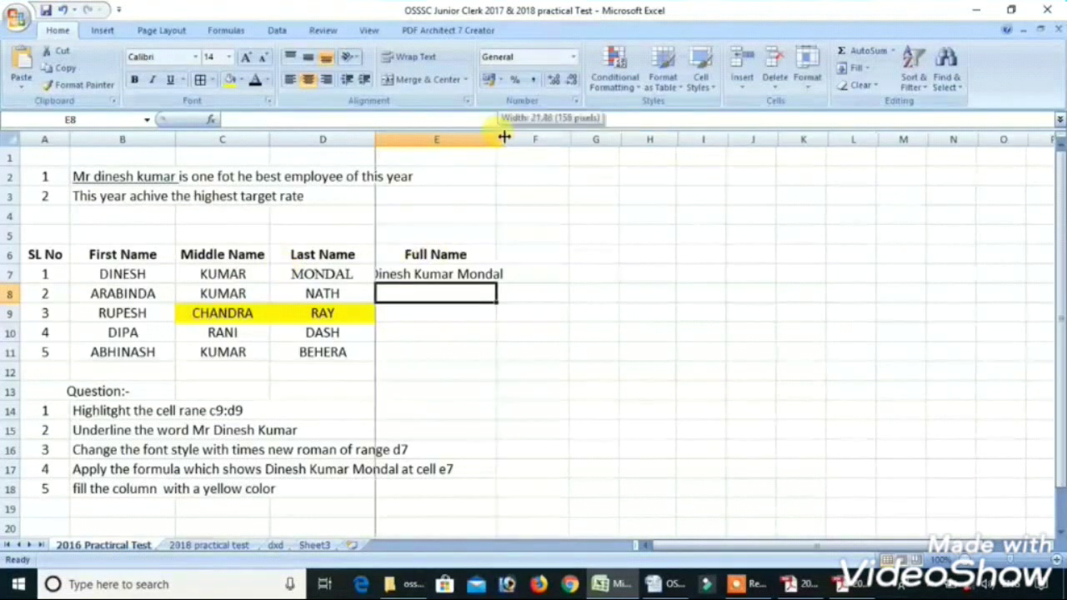
left_click(469, 273)
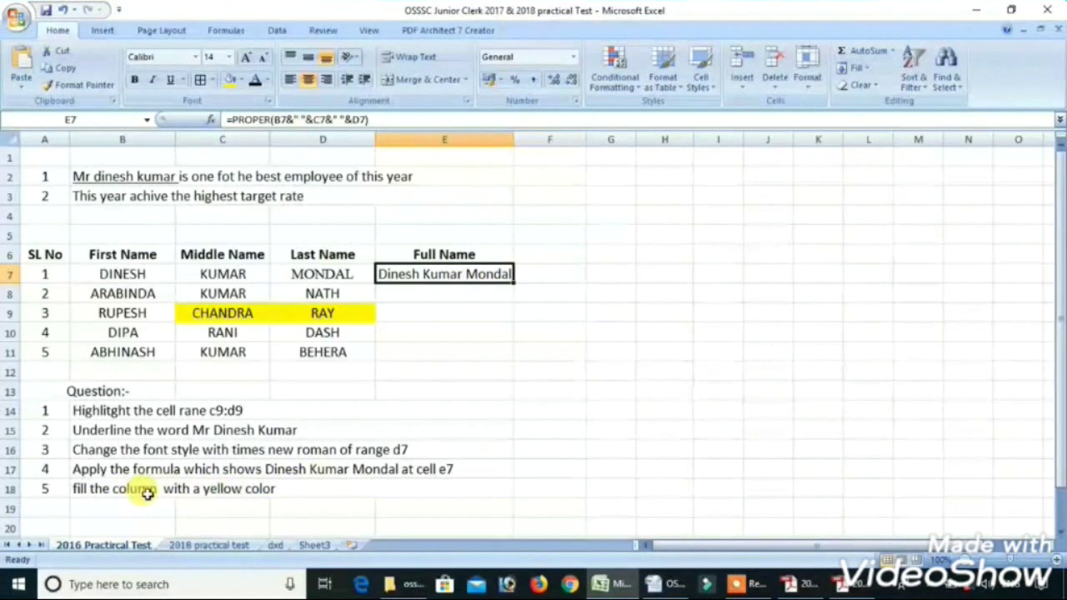
- Reword question 5 to 'fill the B column with a yellow color' and select column B
left_click(146, 492)
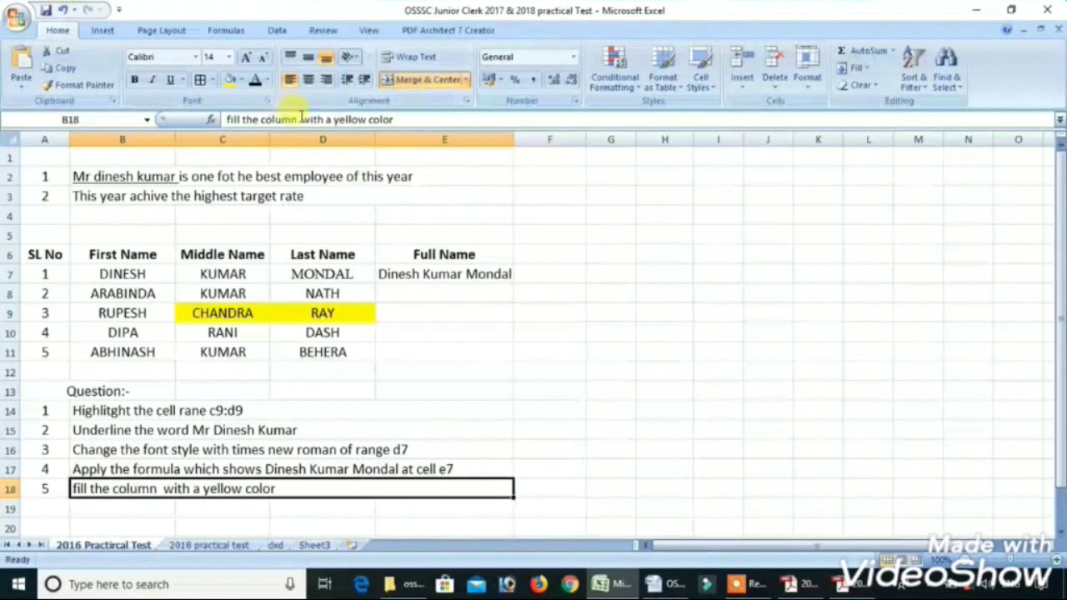
left_click(264, 119)
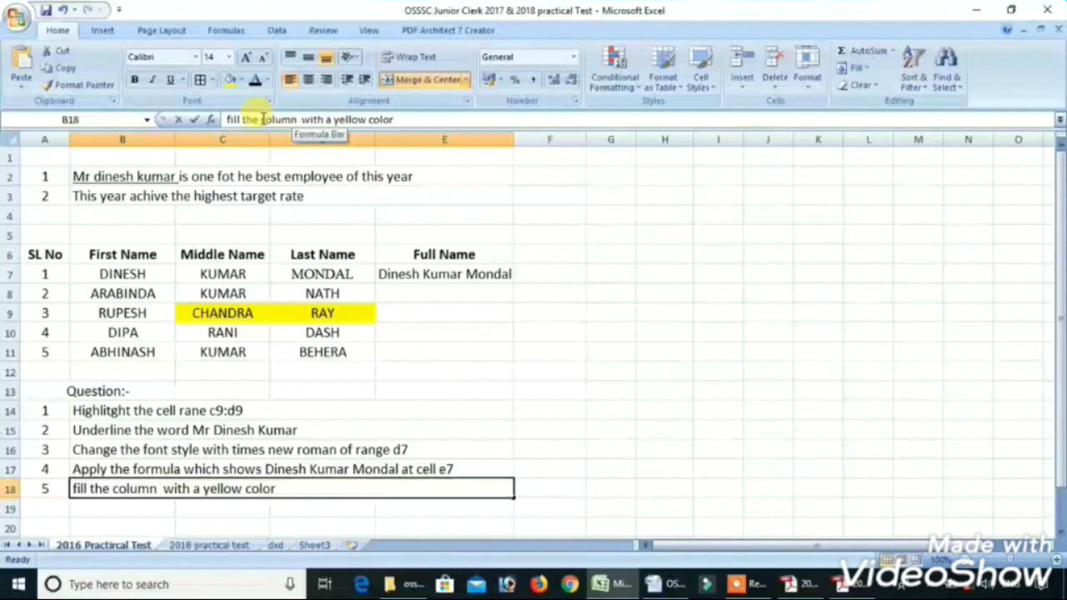
type("B")
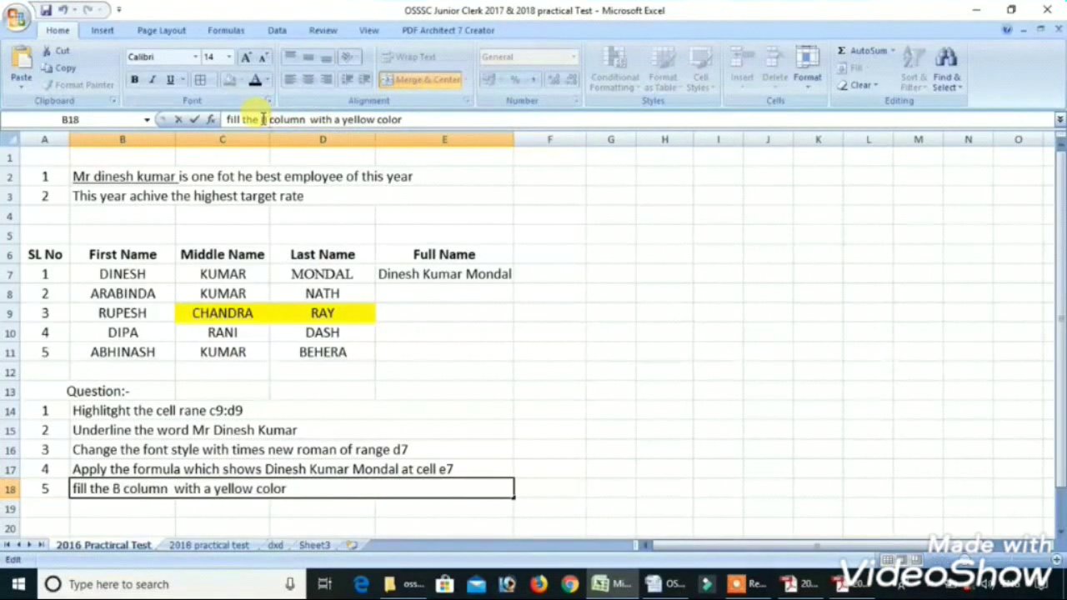
left_click(284, 291)
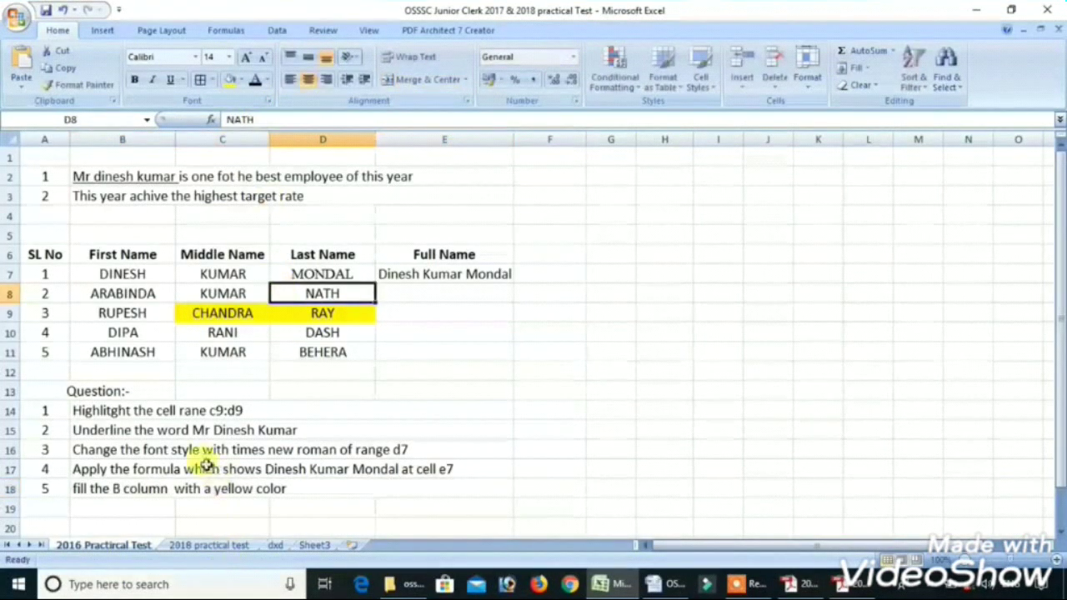
left_click(197, 488)
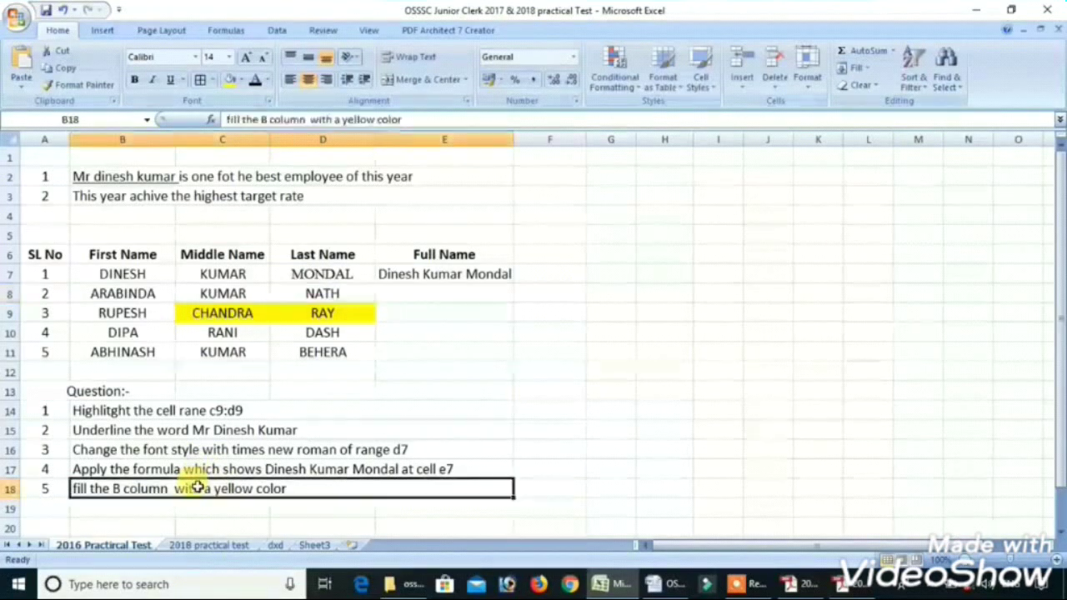
left_click(124, 137)
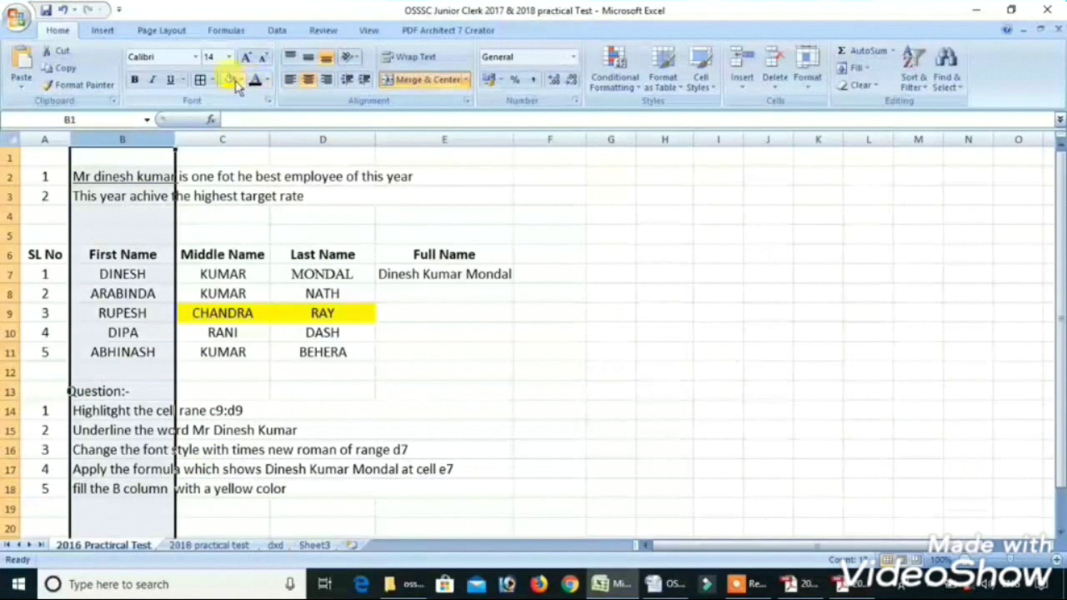
- Apply the yellow fill to the selected column B
left_click(233, 83)
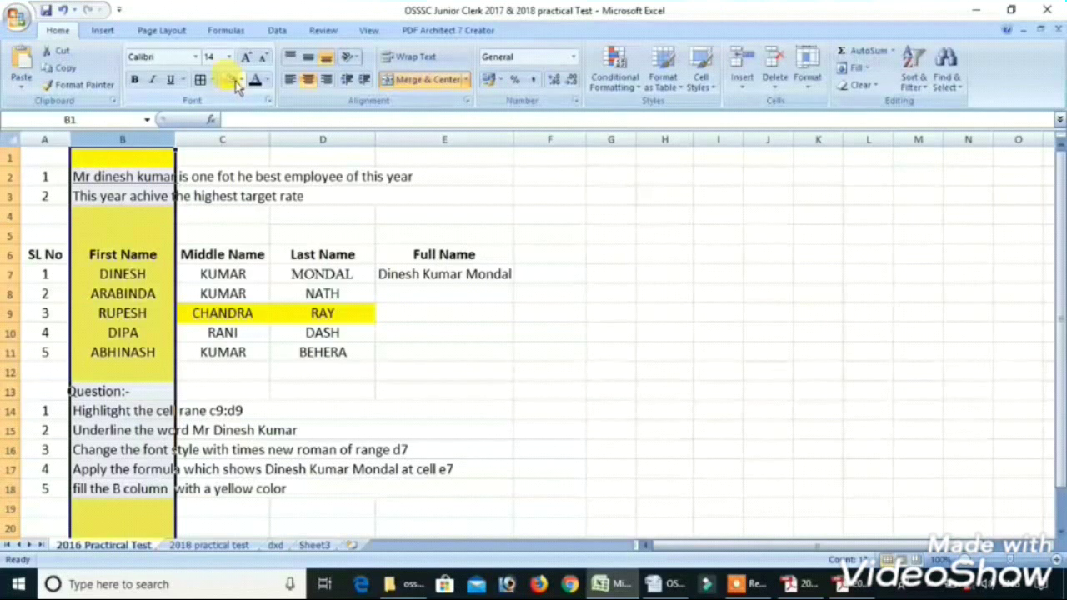
left_click(382, 427)
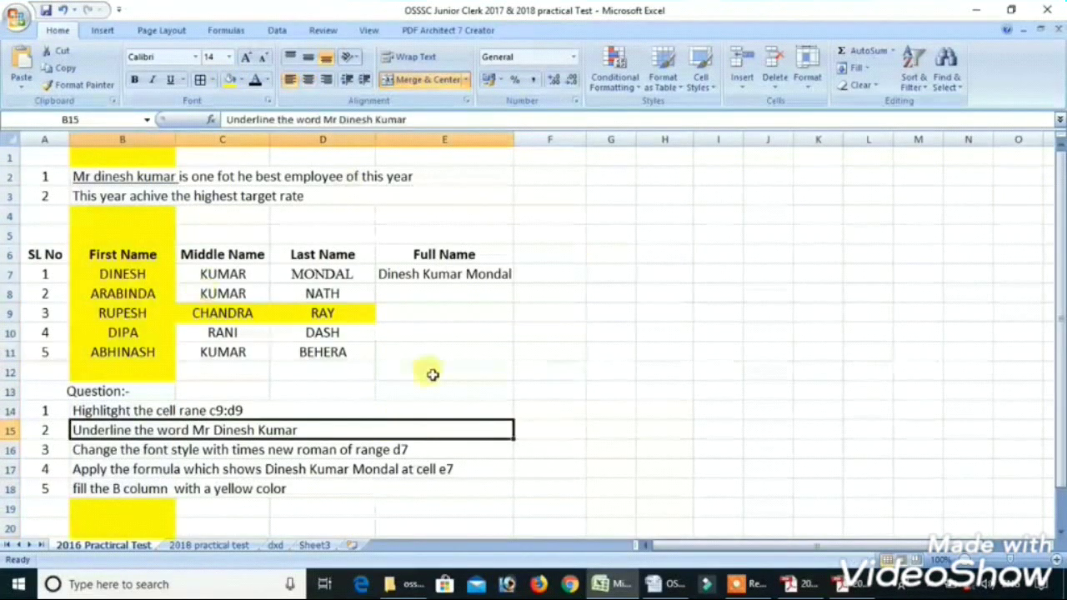
left_click(17, 16)
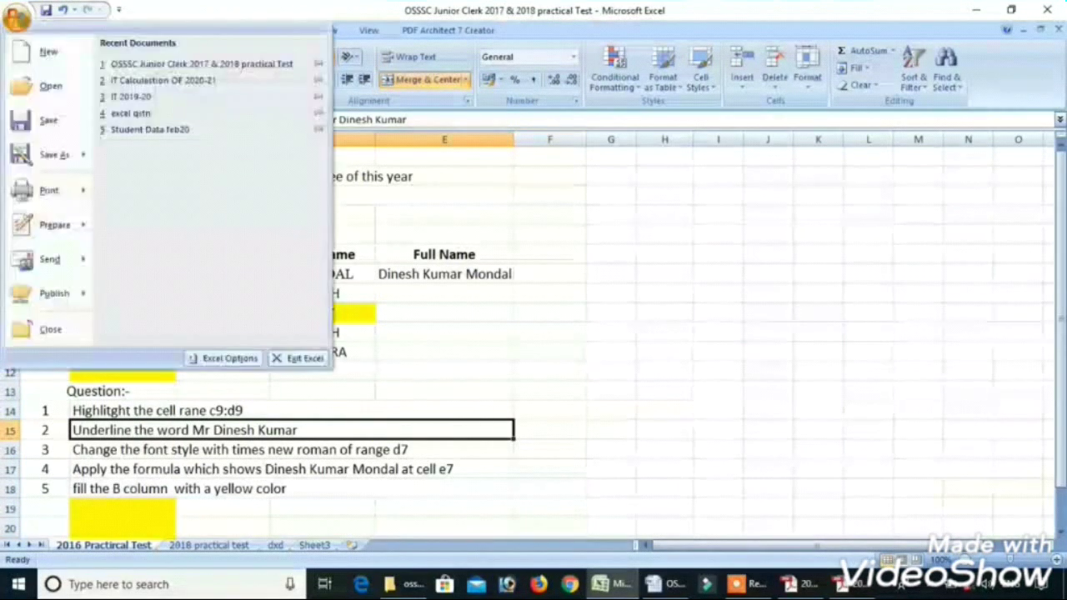
left_click(48, 120)
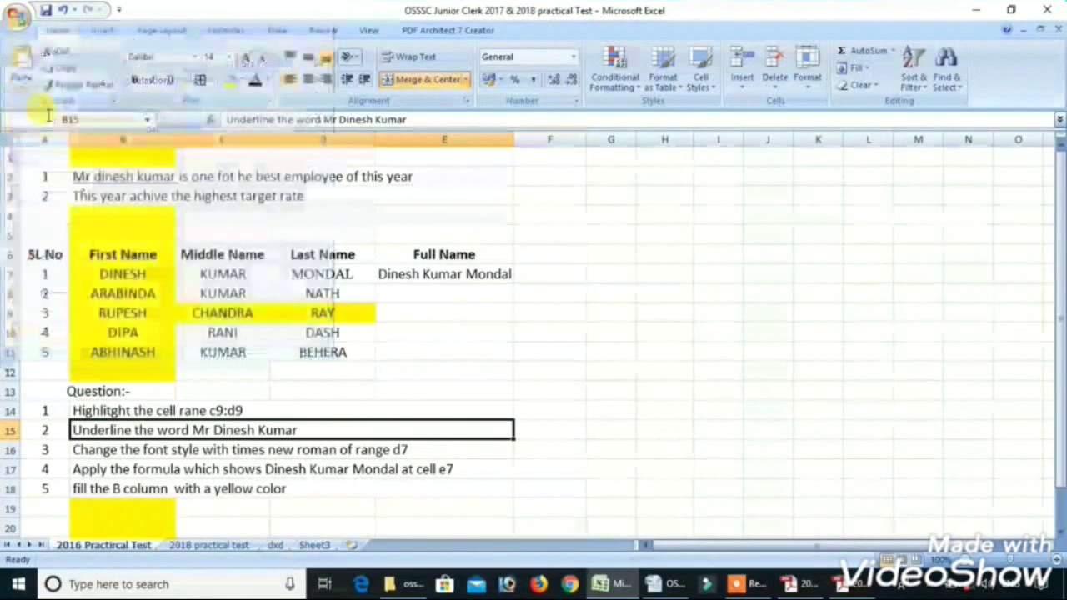
left_click(575, 329)
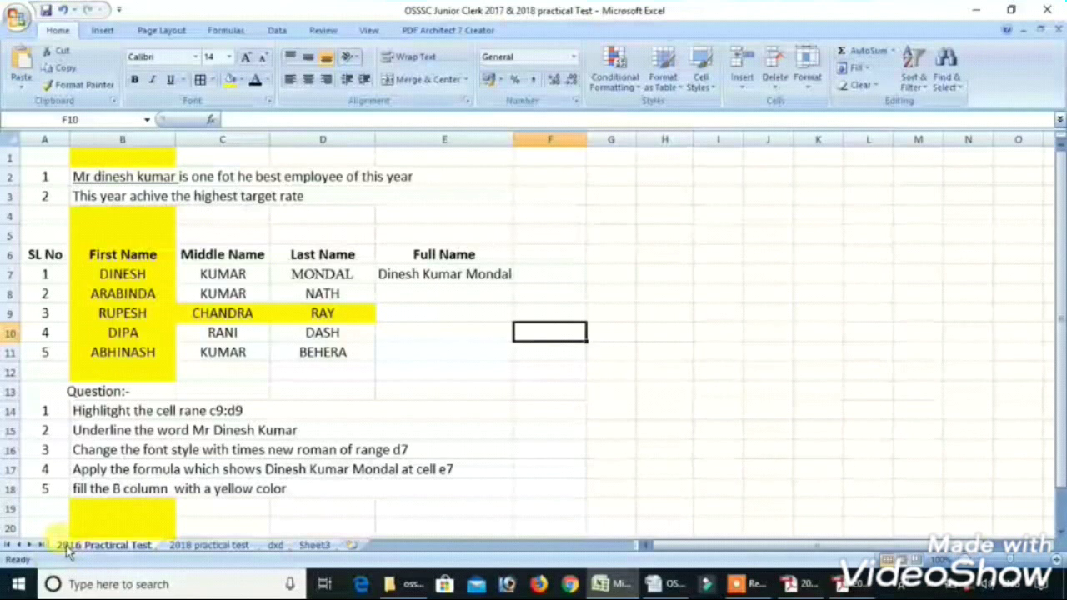
left_click(222, 546)
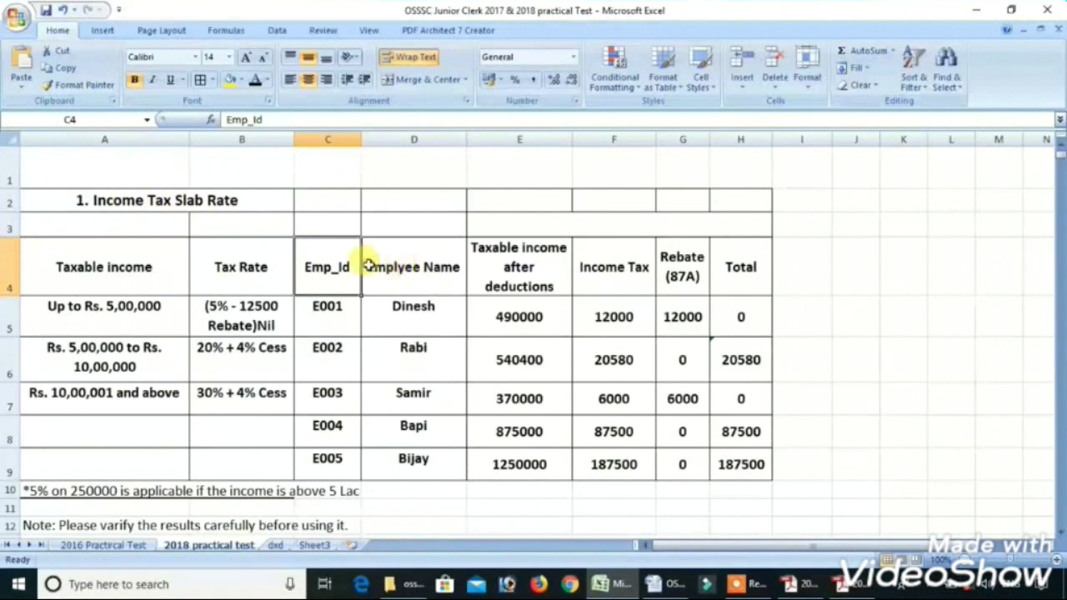
left_click(156, 273)
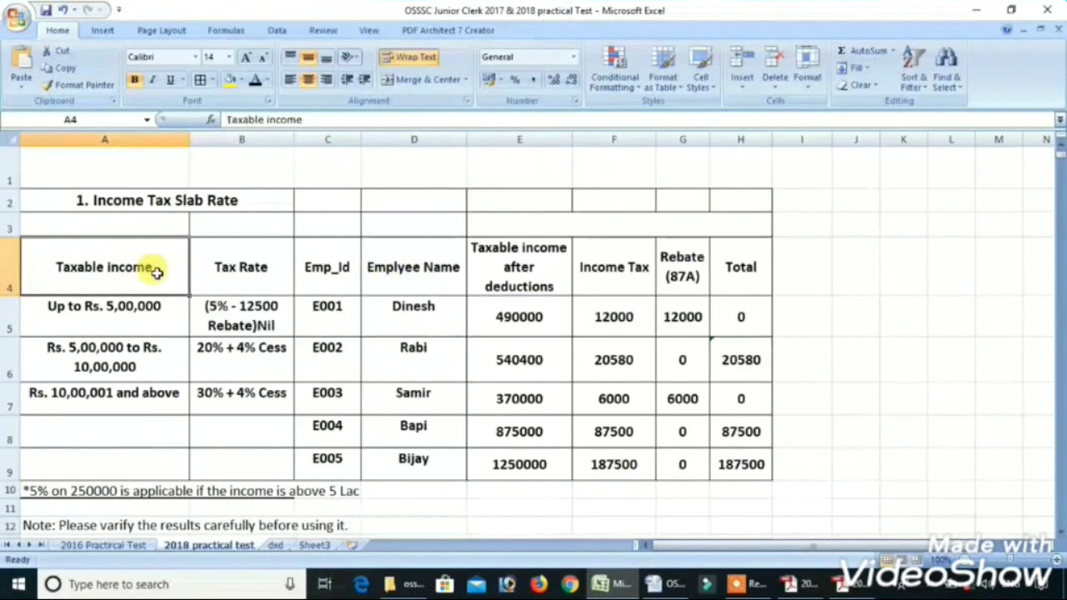
left_click_drag(157, 272, 149, 397)
left_click(238, 271)
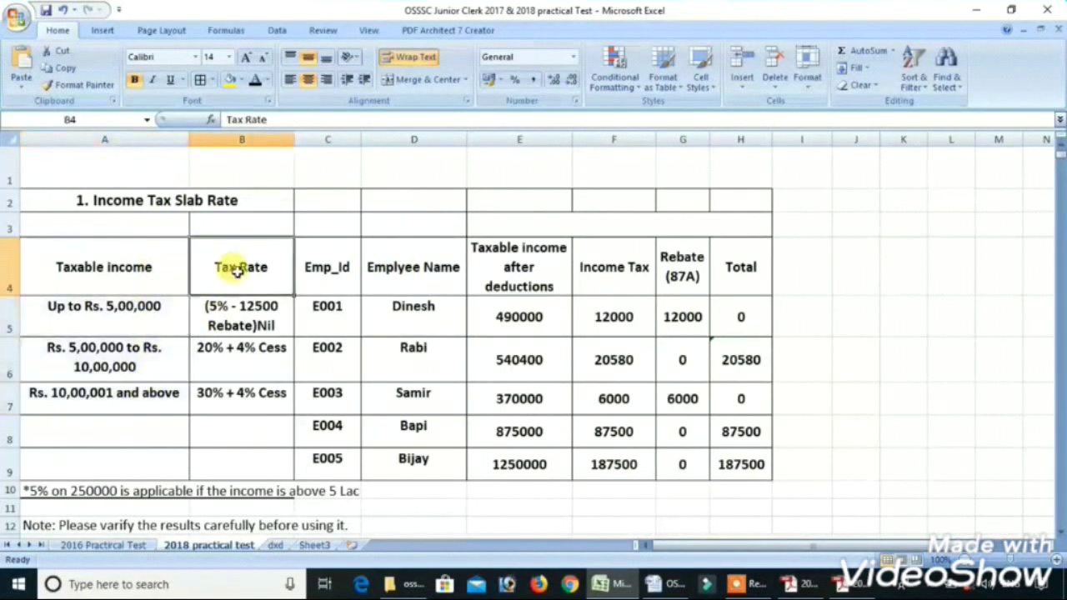
left_click_drag(237, 287, 238, 393)
mouse_move(340, 255)
left_mouse_down()
mouse_move(317, 400)
mouse_move(373, 281)
mouse_move(410, 432)
mouse_move(413, 359)
left_mouse_up()
left_click(385, 270)
left_click(517, 260)
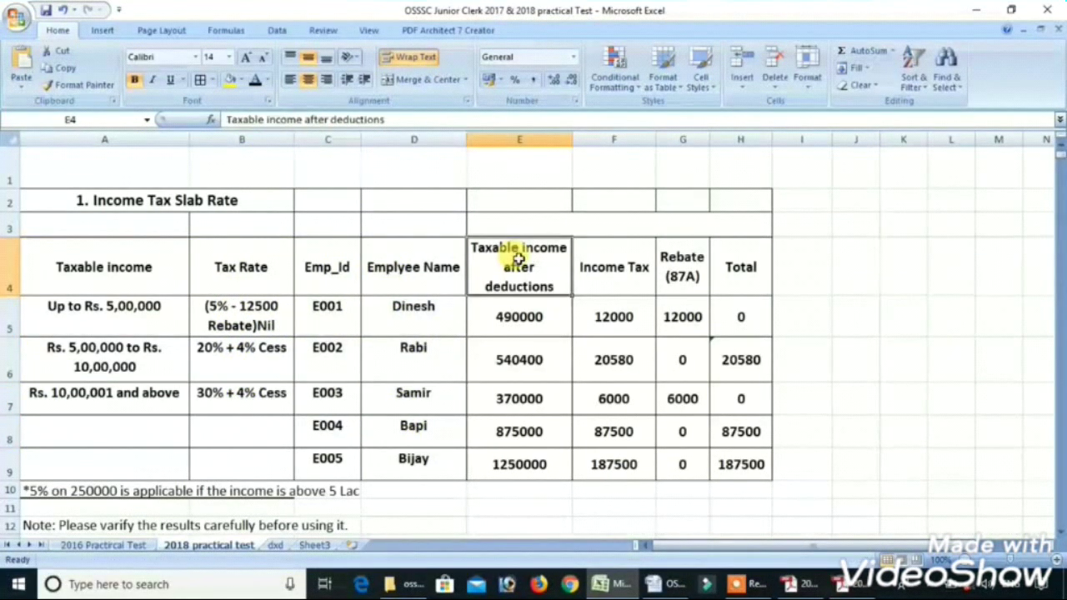
left_click_drag(517, 259, 519, 400)
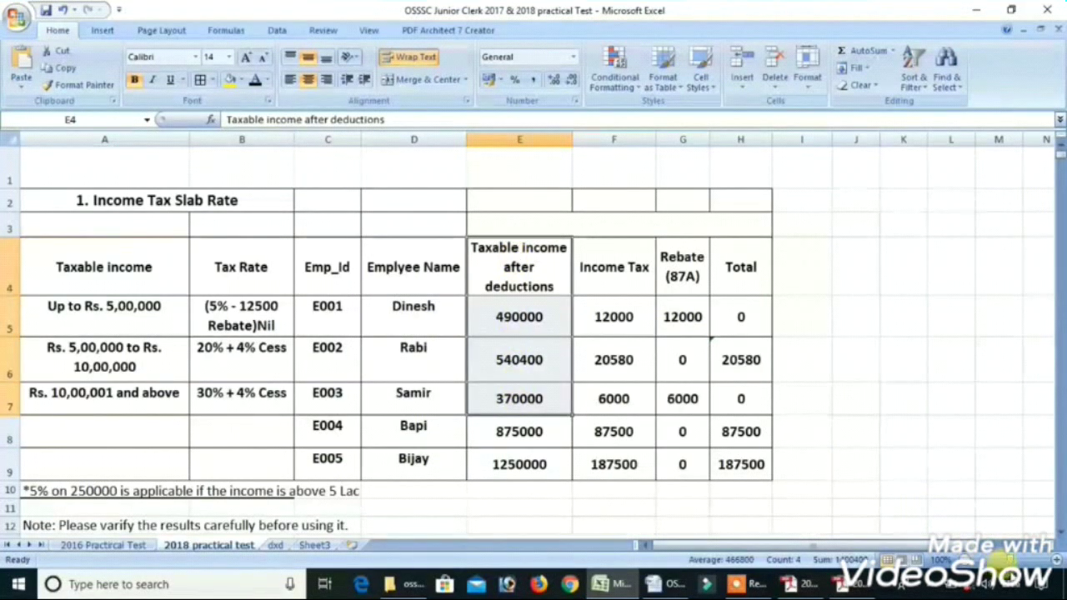
scroll(1057, 530, "down", 2)
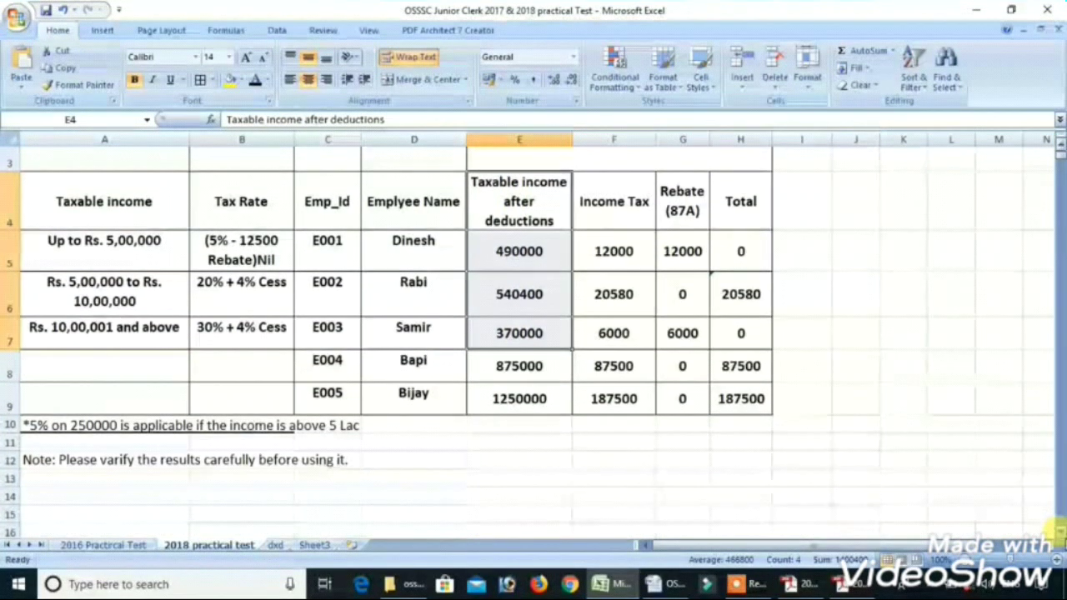
left_click(1059, 146)
left_click(1059, 145)
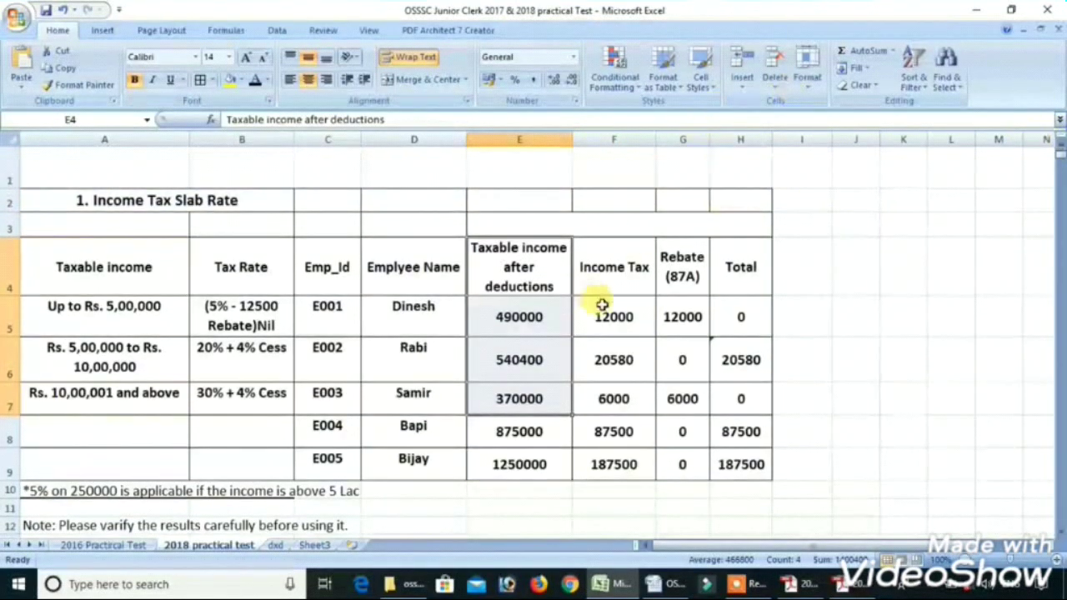
left_click(625, 288)
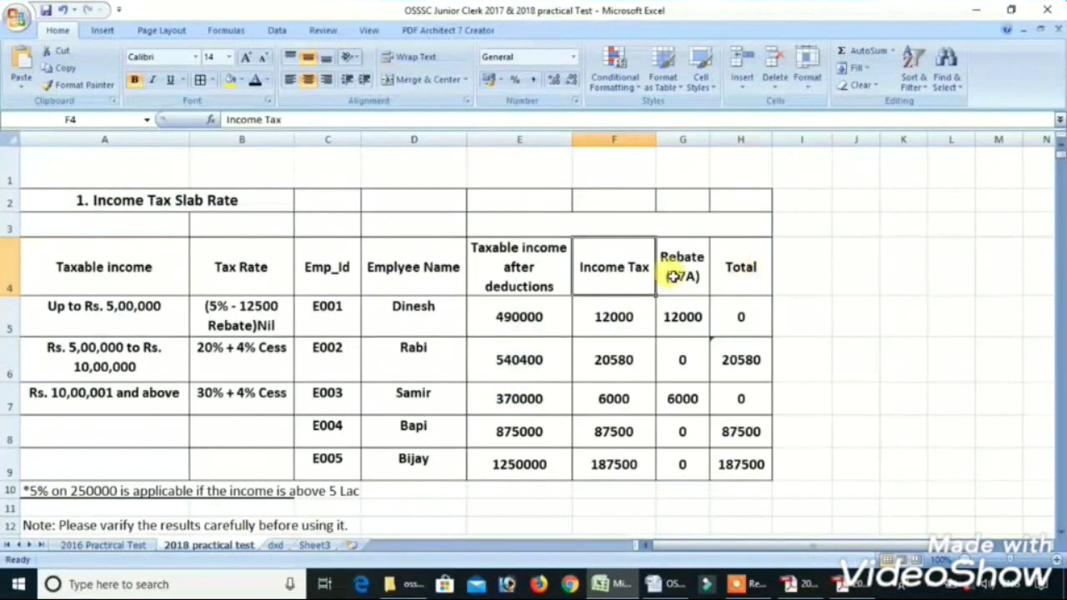
left_click(675, 277)
left_click(748, 277)
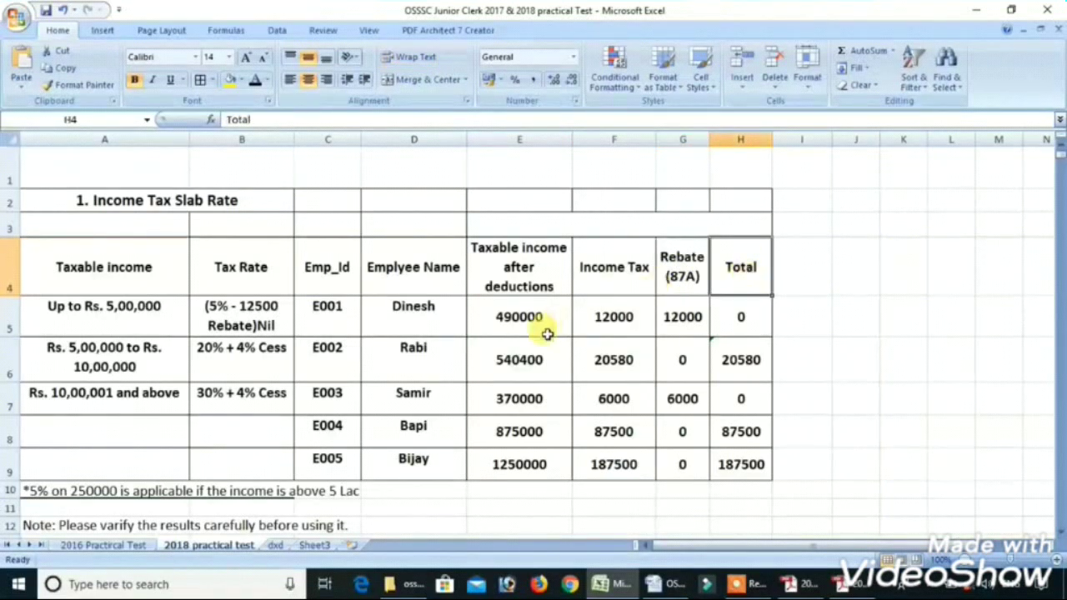
left_click(593, 305)
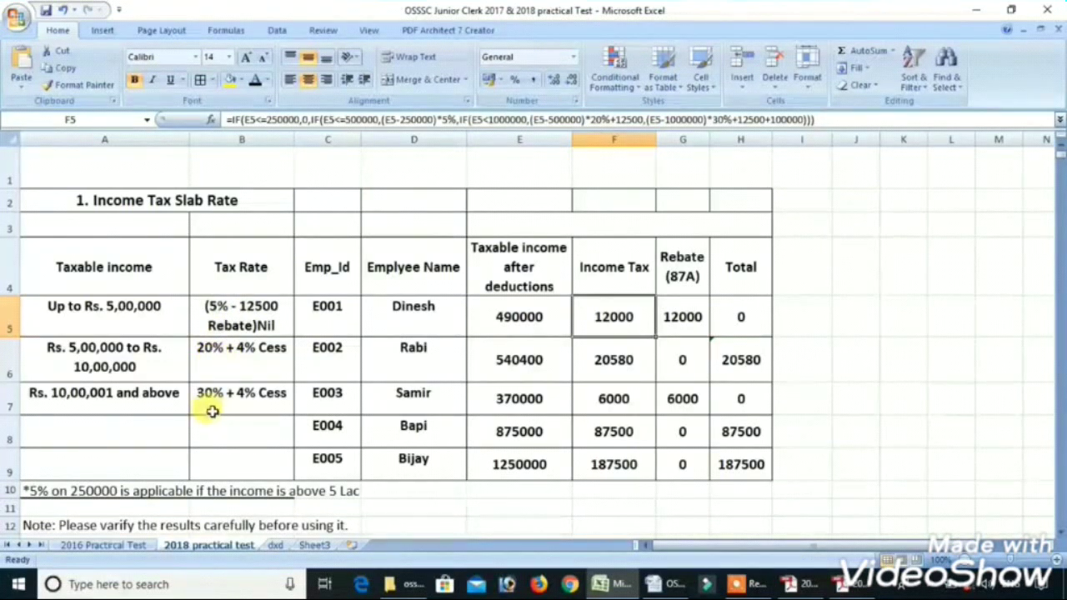
double_click(610, 329)
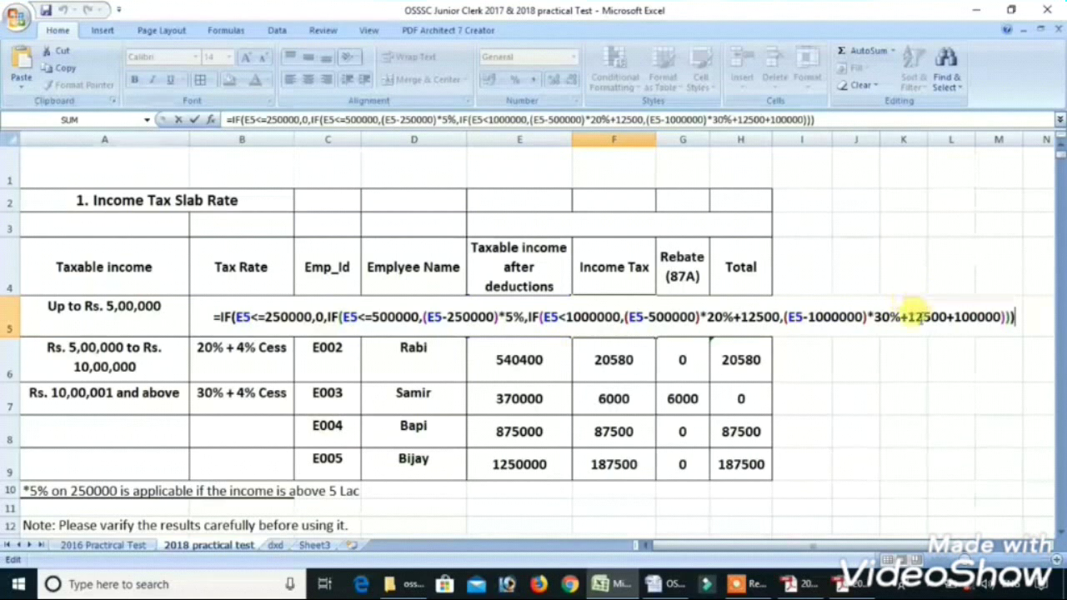
key("Return")
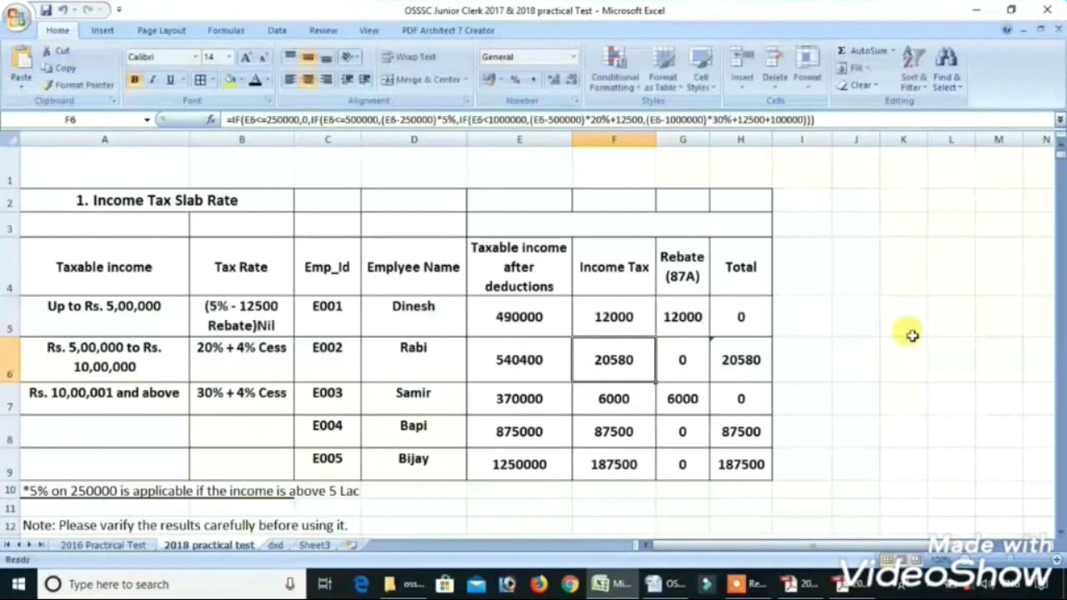
left_click(617, 318)
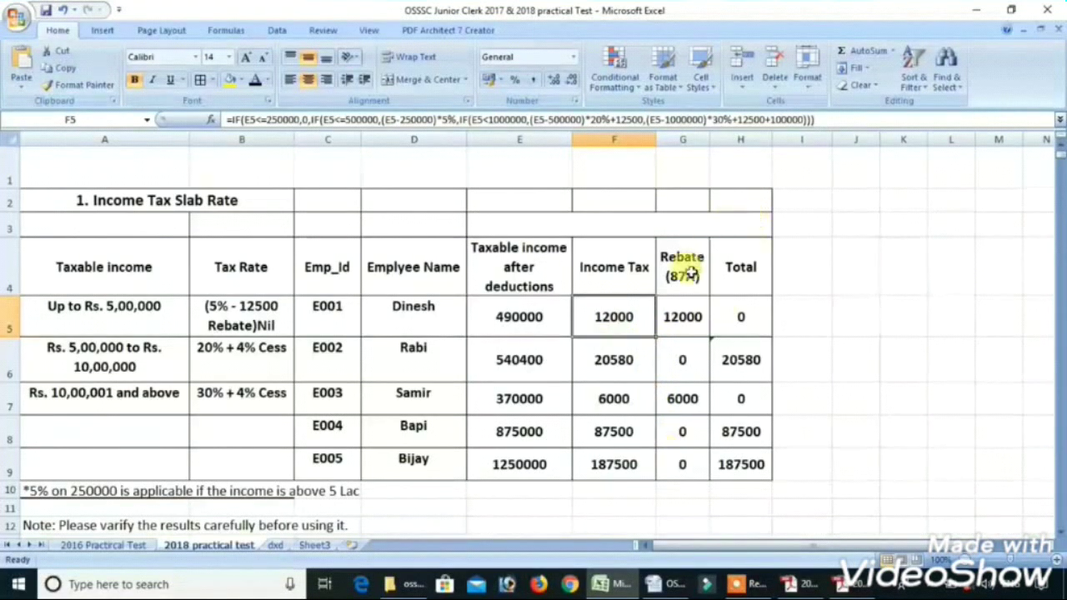
left_click(679, 313)
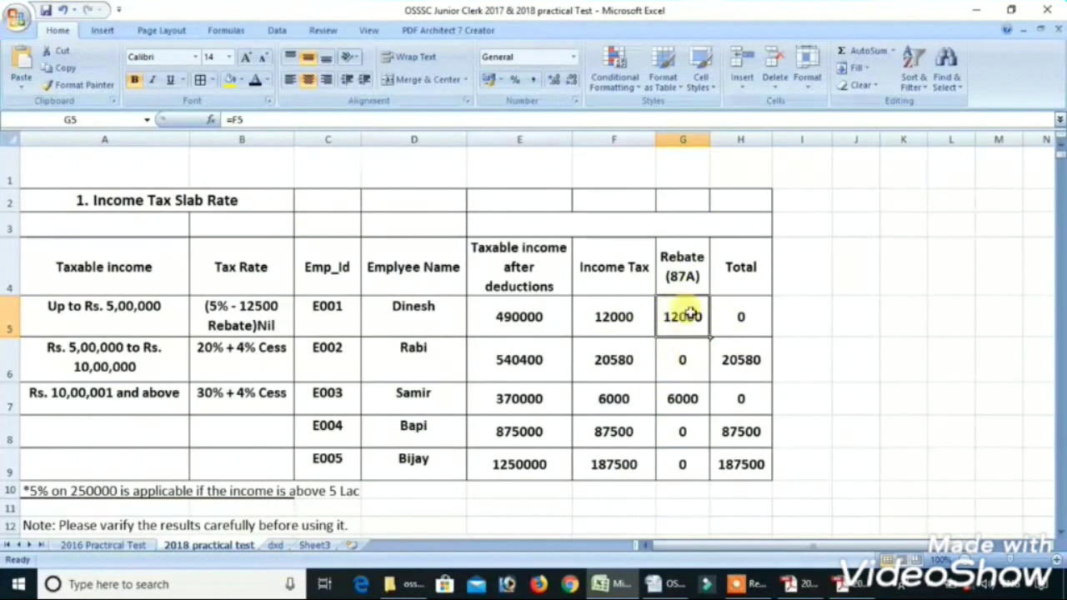
left_click_drag(683, 316, 695, 451)
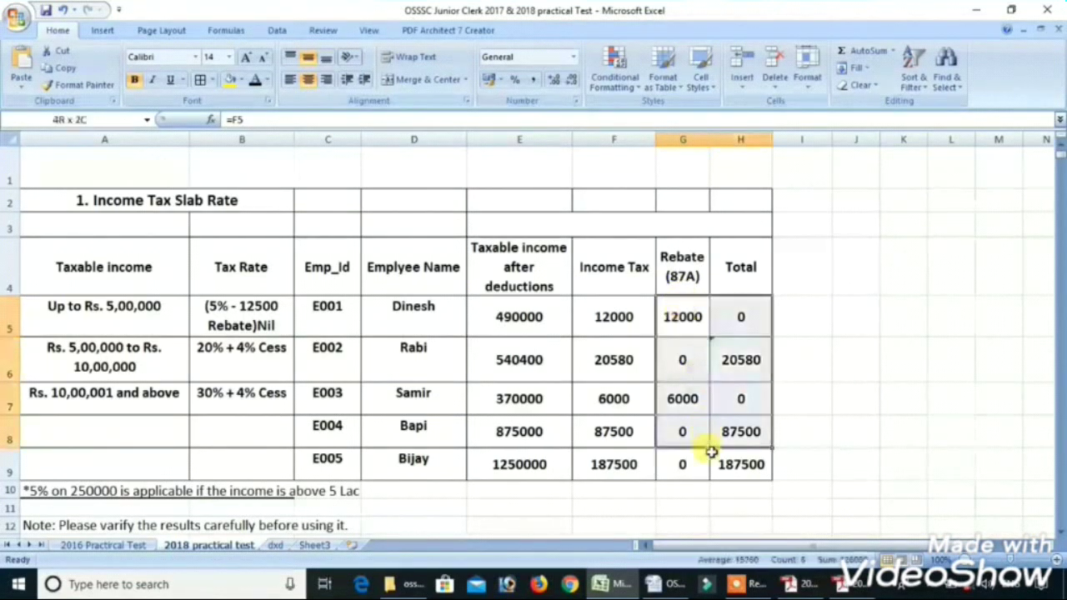
left_click(749, 307)
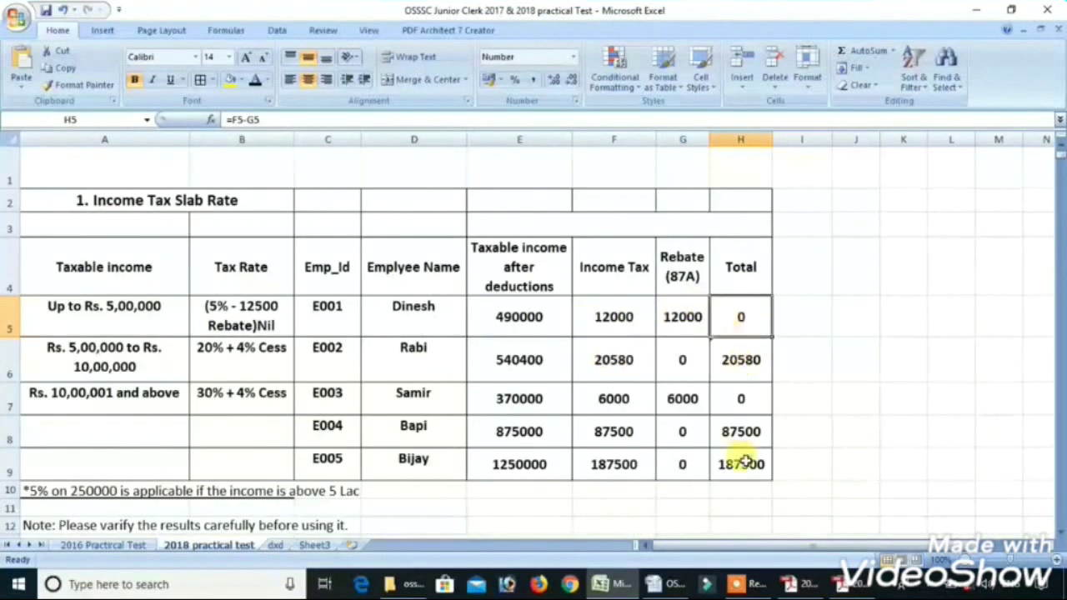
left_click(894, 370)
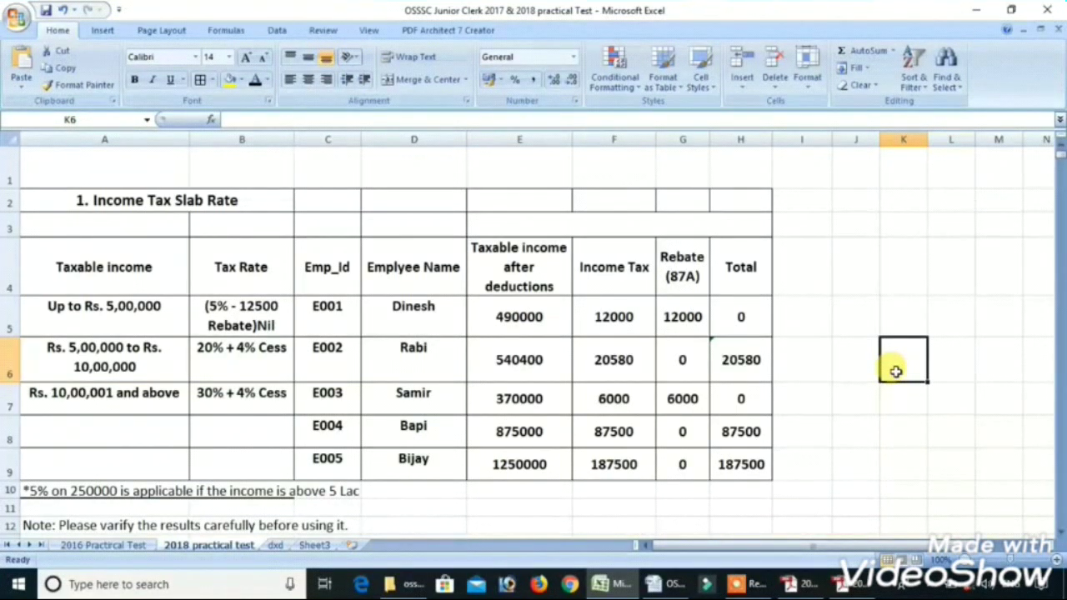
- Glance at the 2016 Practical Test sheet, return to the 2018 sheet, then switch to Word
left_click(835, 358)
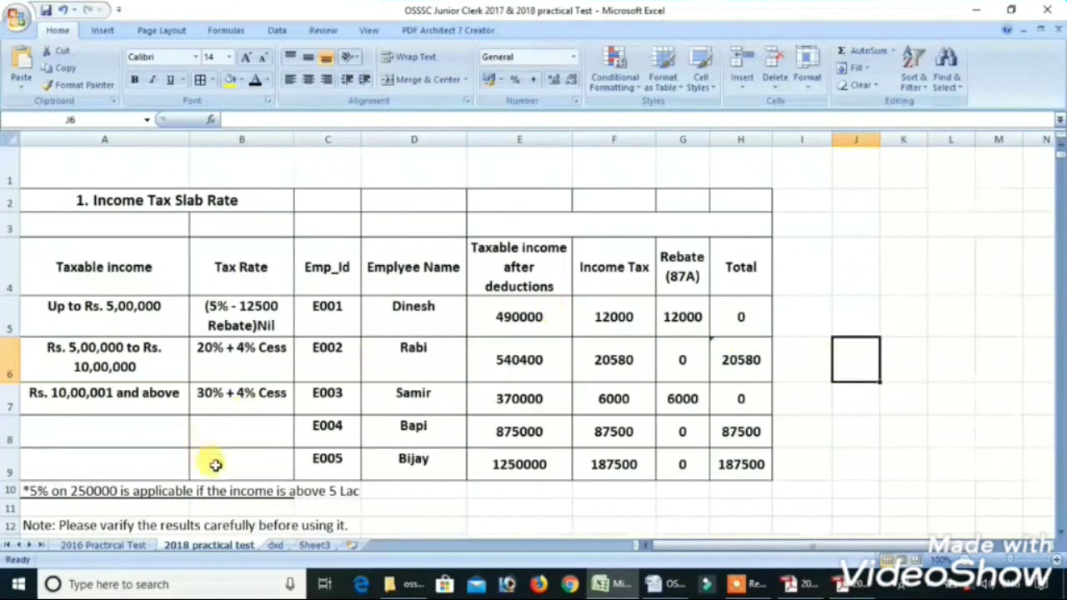
left_click(117, 546)
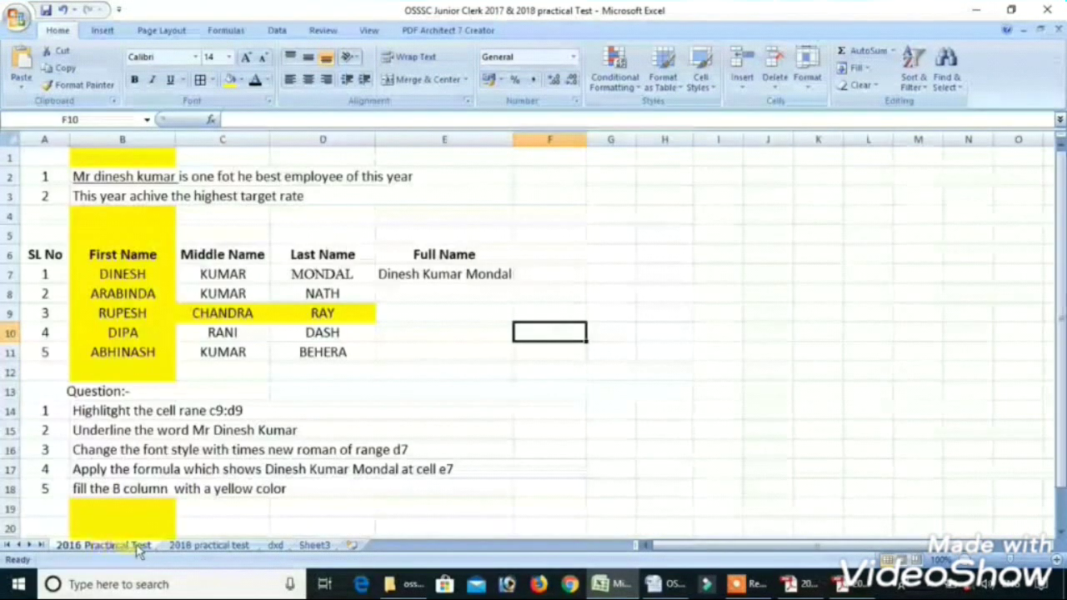
left_click(182, 546)
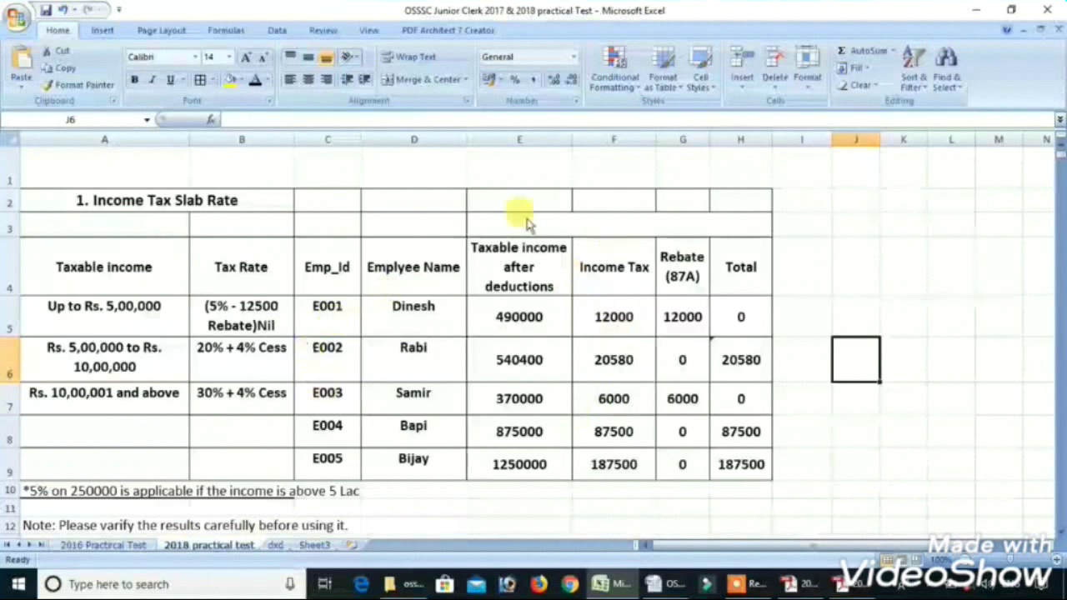
left_click(672, 585)
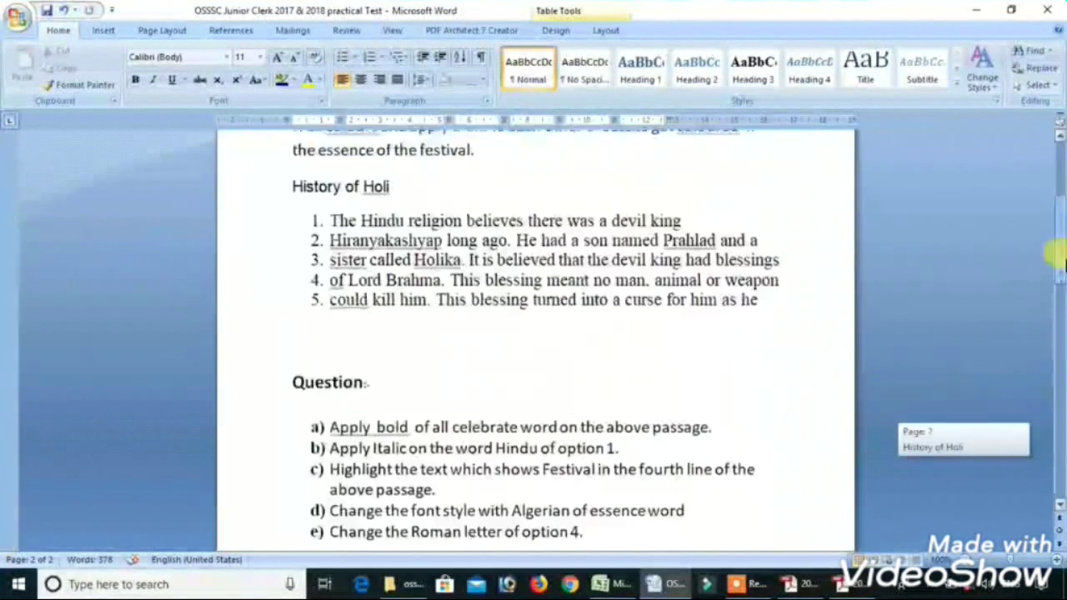
left_click_drag(1060, 446, 1060, 158)
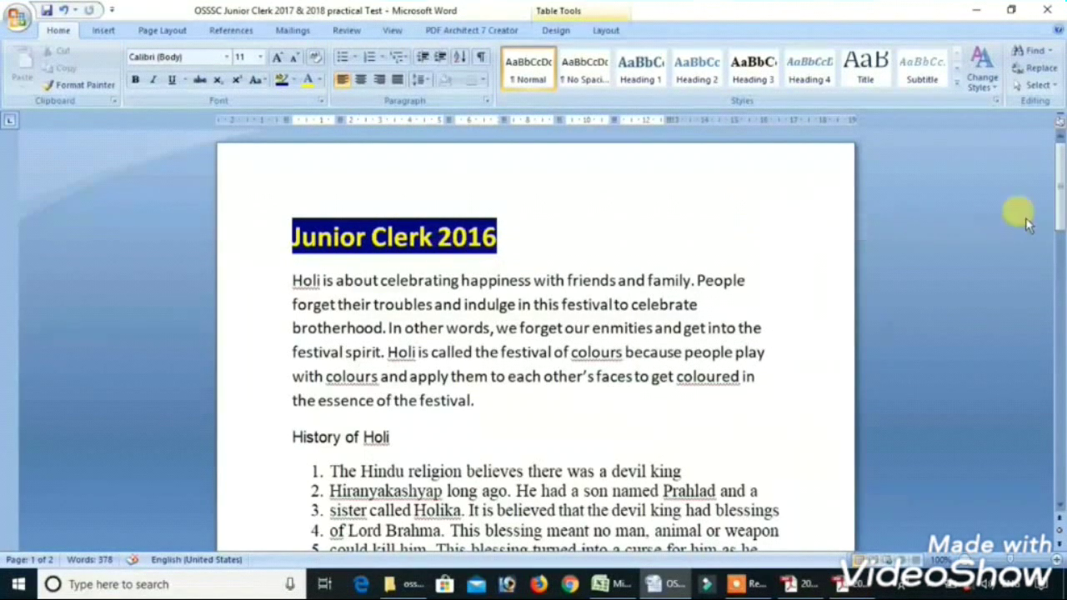
left_click_drag(1058, 200, 1051, 215)
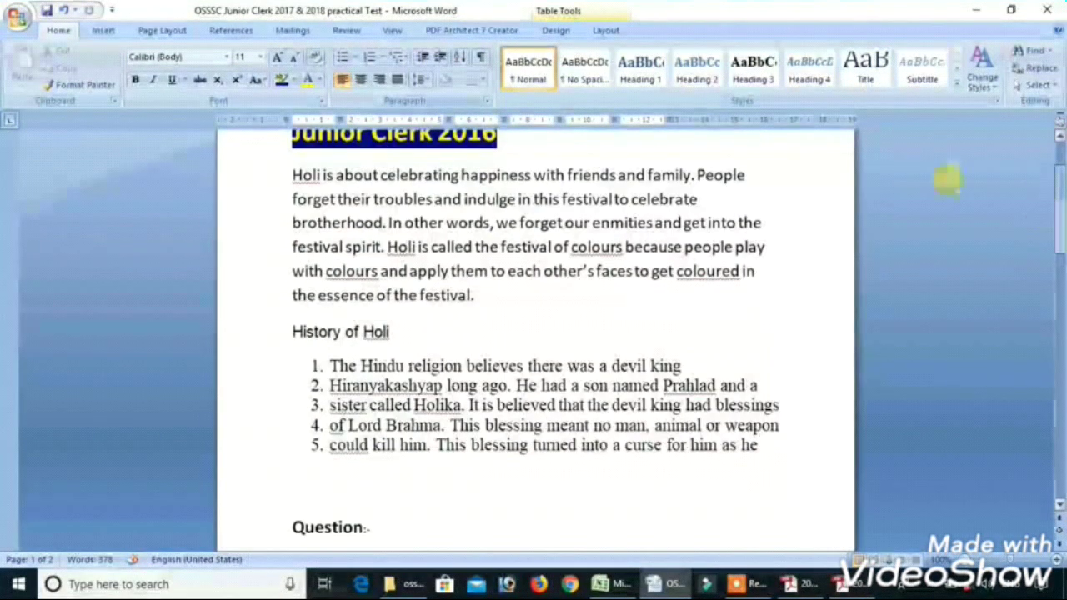
mouse_move(293, 175)
left_mouse_down()
mouse_move(436, 422)
mouse_move(571, 452)
mouse_move(754, 454)
left_mouse_up()
left_click(792, 484)
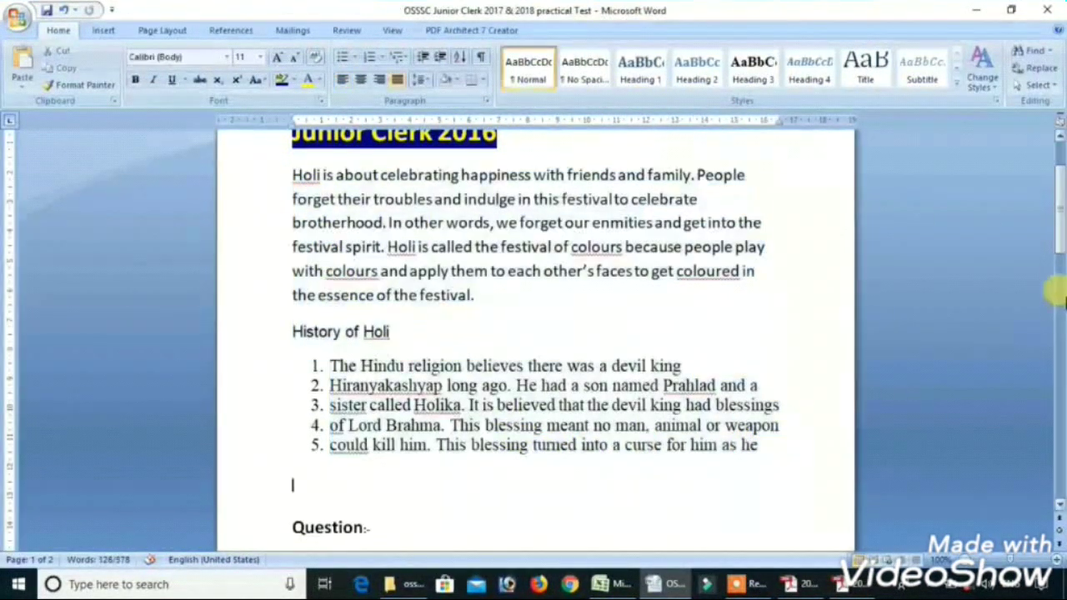
left_click_drag(1055, 222, 1060, 266)
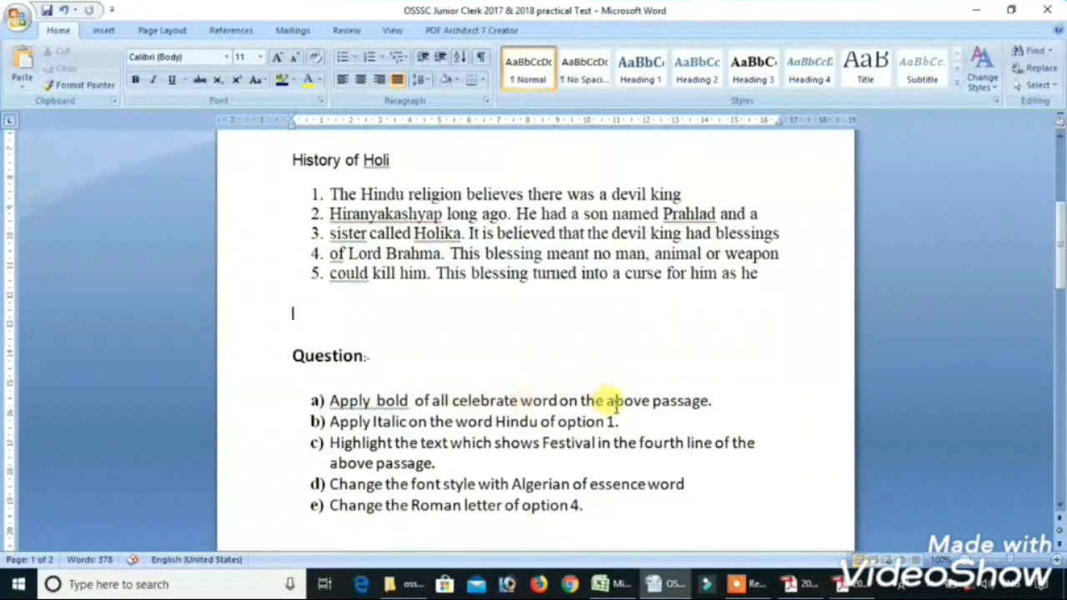
left_click_drag(1059, 270, 1060, 237)
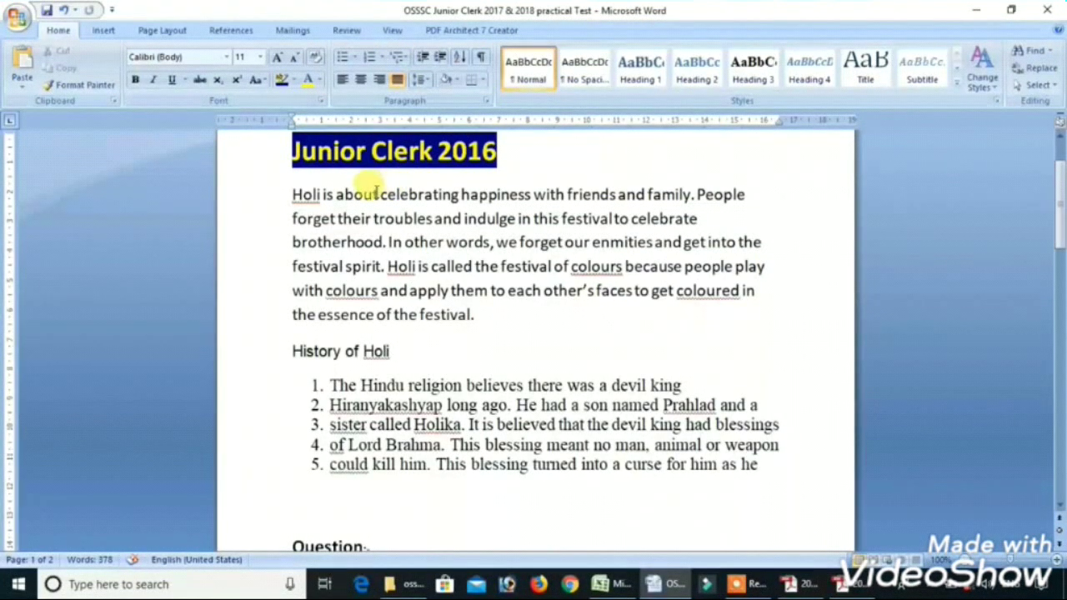
- Make the word 'celebrating' in the opening paragraph bold
left_click_drag(417, 192, 463, 196)
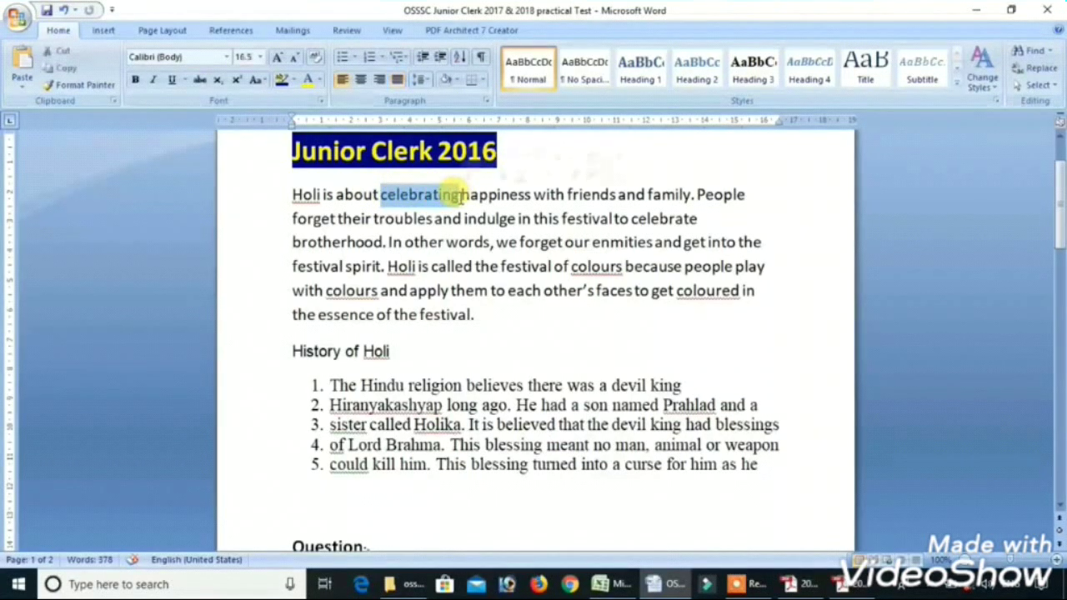
left_click(136, 80)
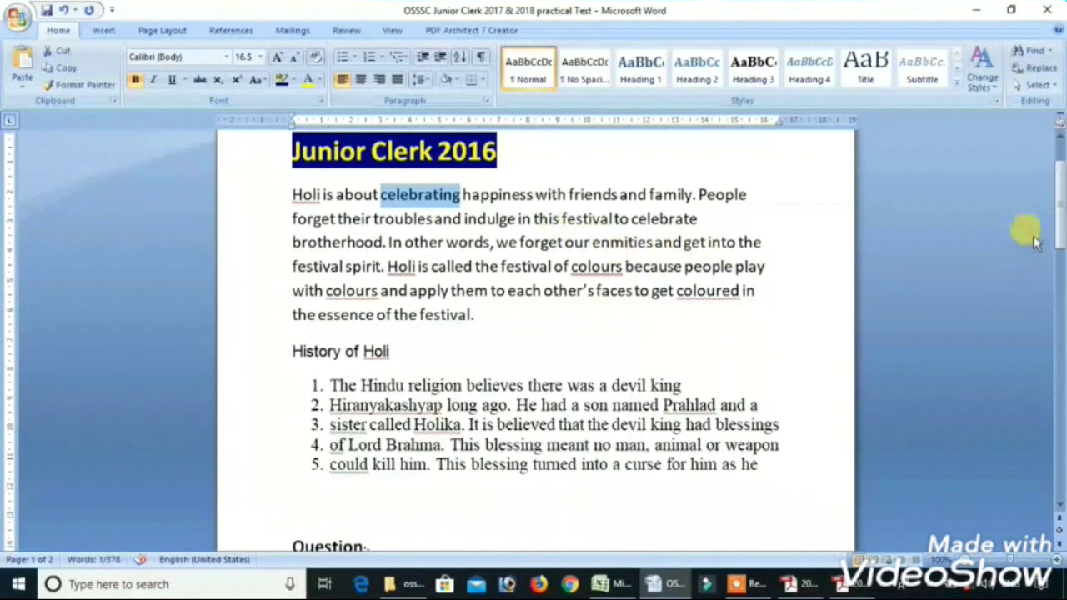
left_click_drag(1058, 192, 1056, 242)
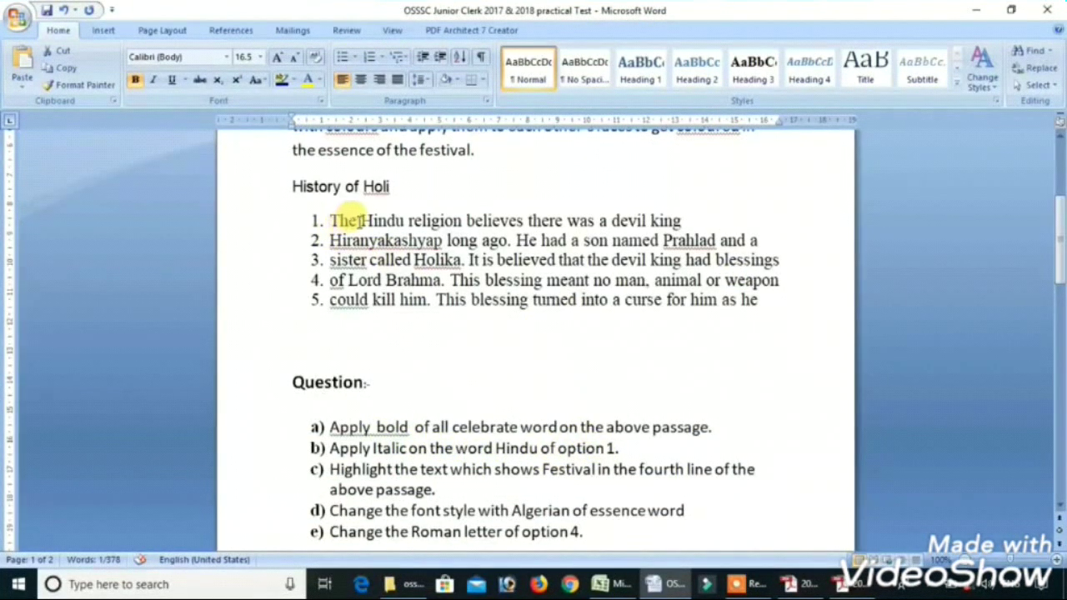
- Italicise 'Hindu' in list item 1, then select 'festival' in the fourth line
left_click_drag(359, 220, 423, 236)
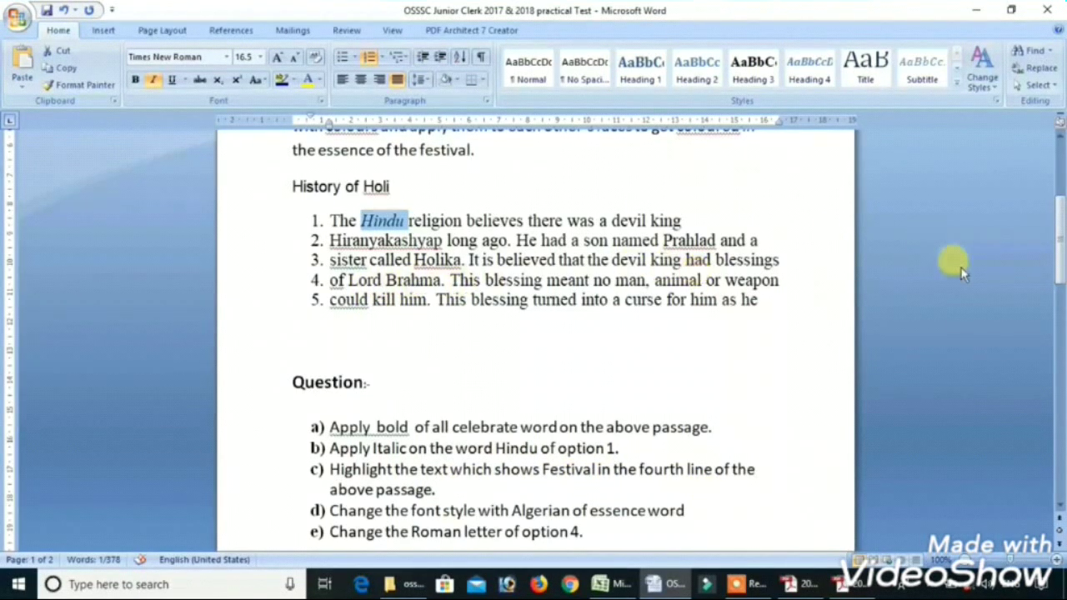
left_click_drag(1058, 242, 1058, 219)
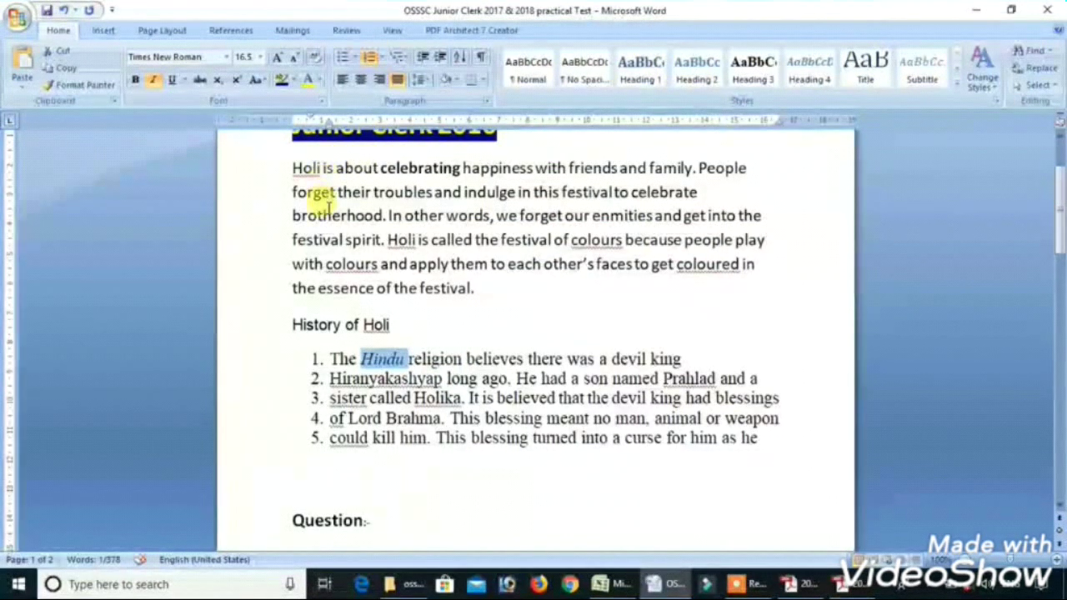
left_click_drag(291, 239, 331, 240)
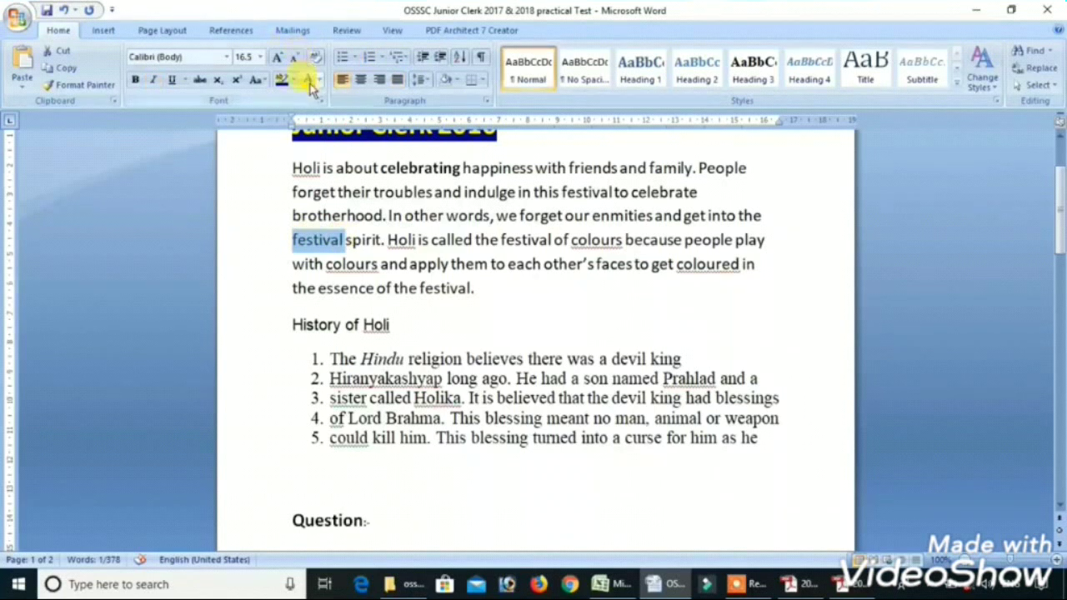
- Undo the earlier change to 'festival' and give it a yellow highlight
left_click(585, 171)
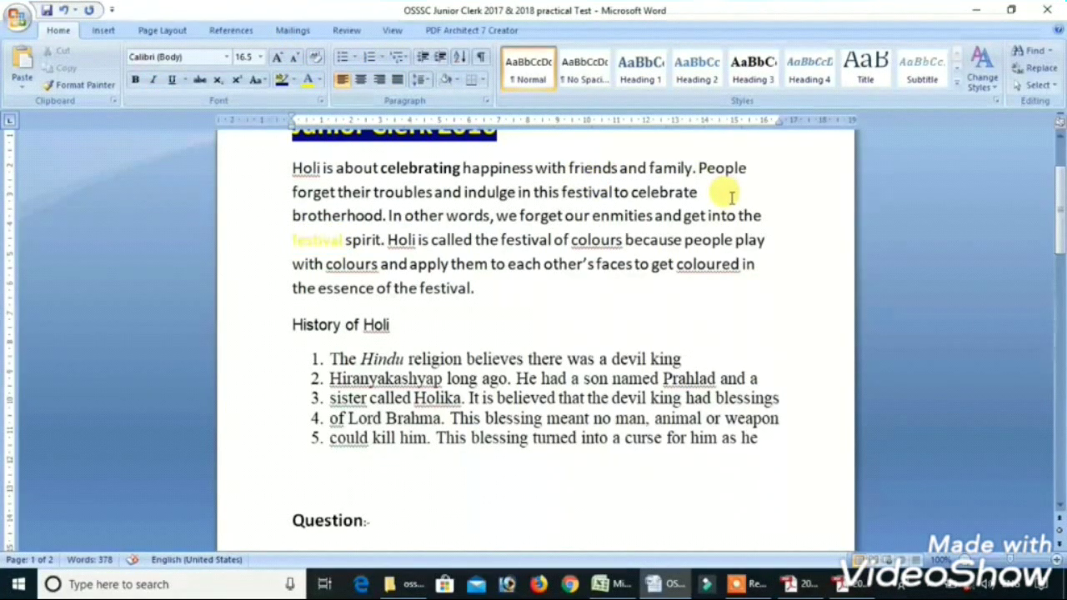
key("ctrl+z")
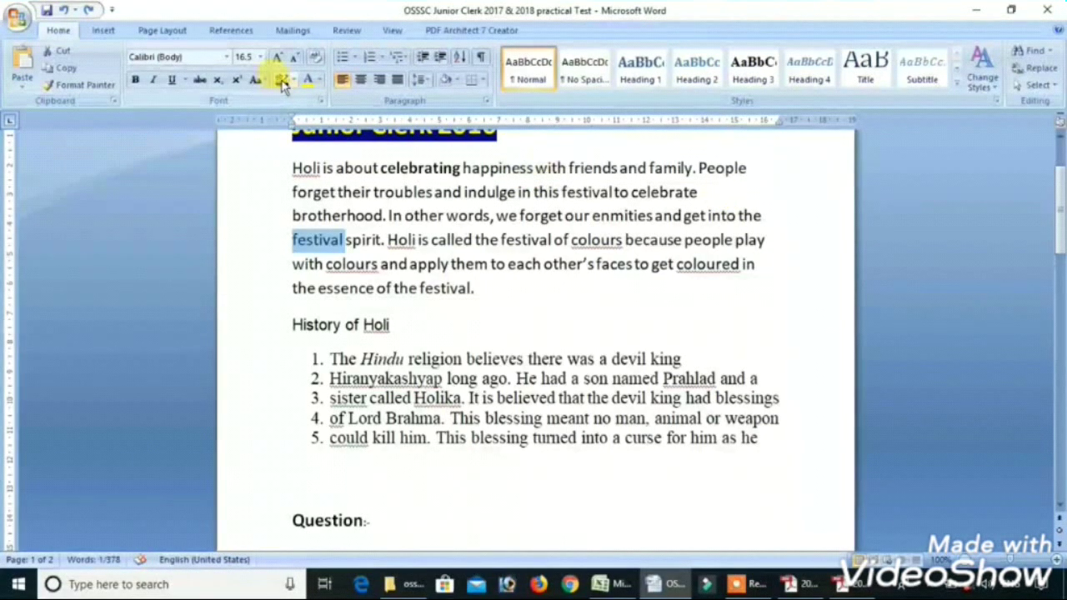
left_click(296, 80)
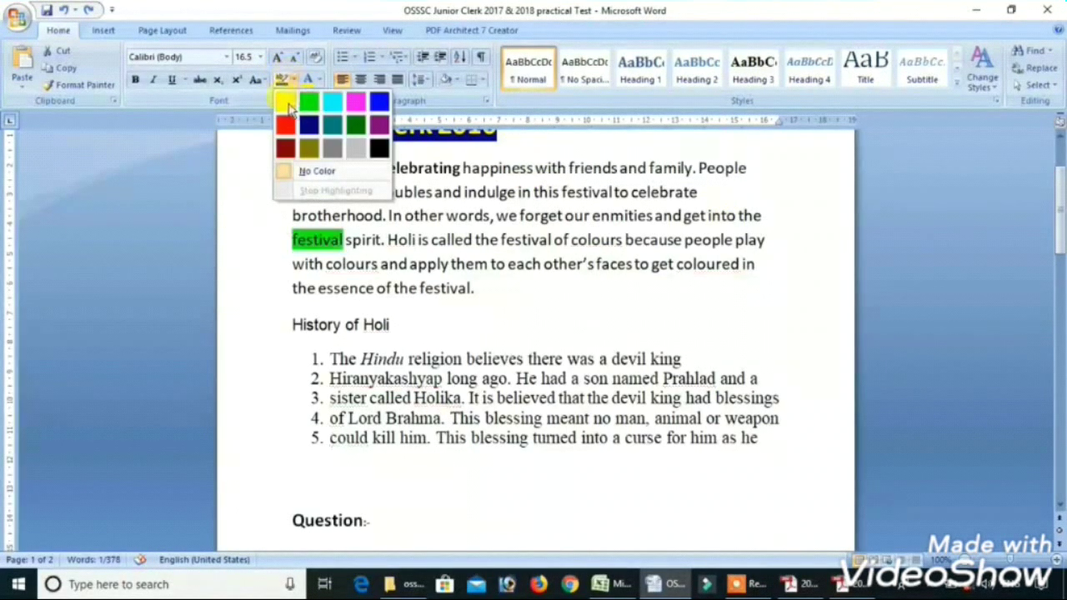
left_click(284, 103)
left_click(342, 241)
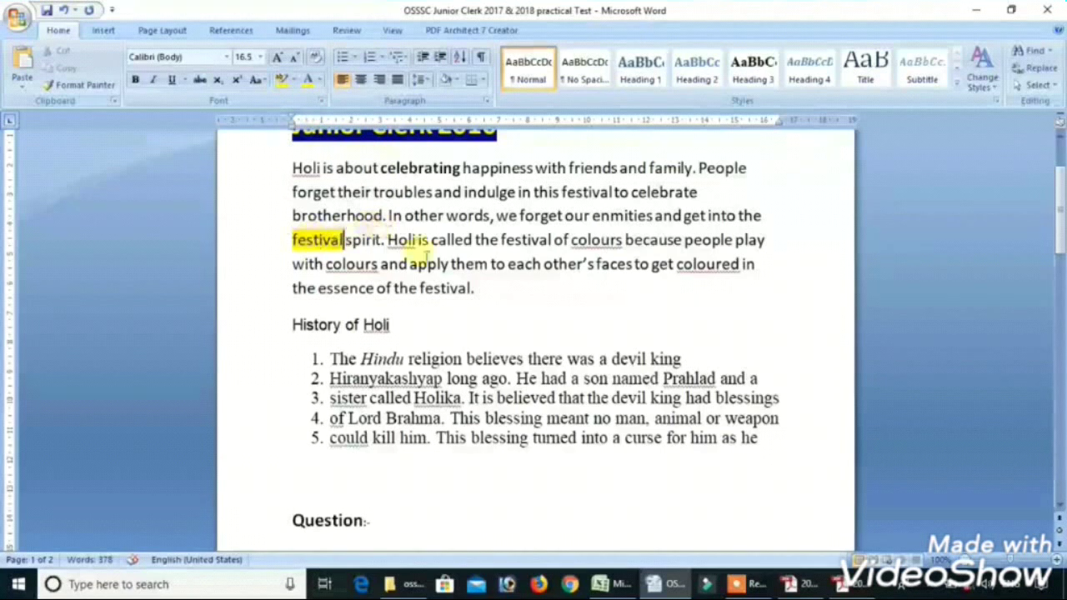
left_click_drag(1058, 213, 1059, 266)
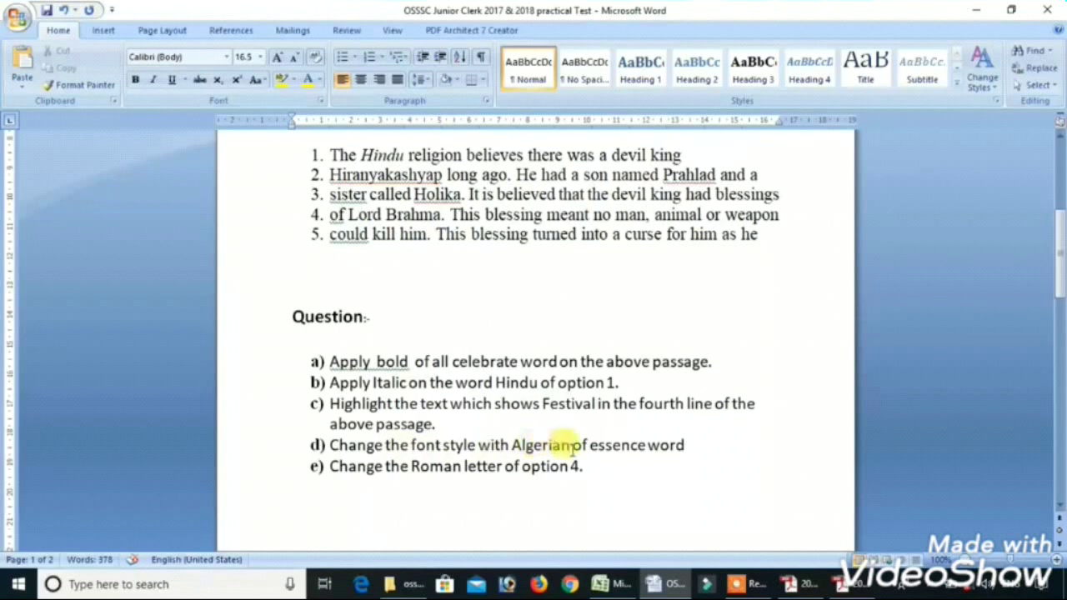
- Set the word 'essence' in the Holi passage's closing line to the Algerian font
left_click(1059, 278)
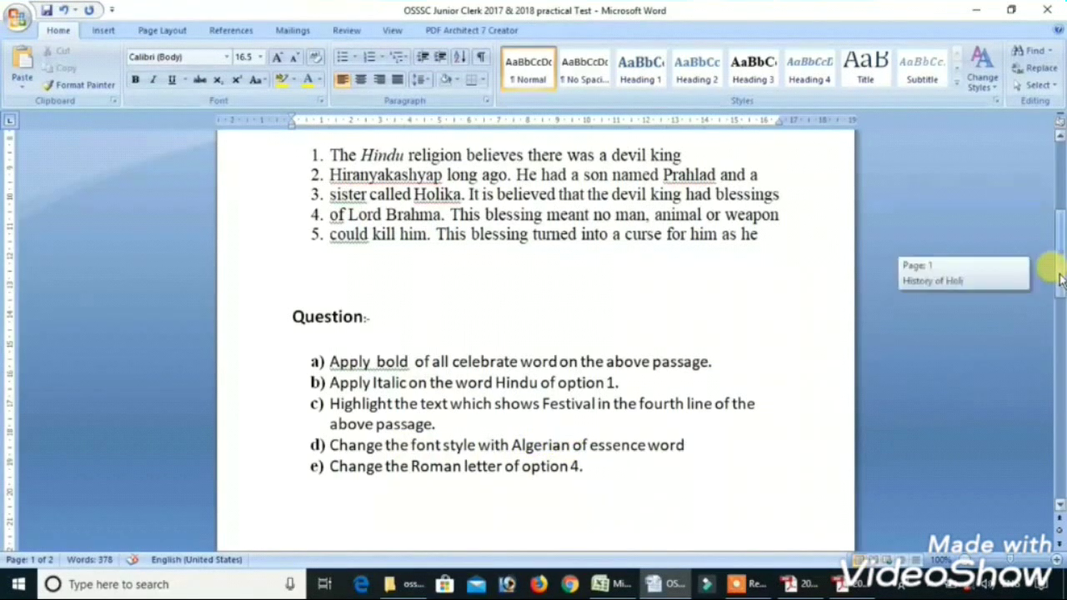
left_click_drag(1059, 277, 1060, 241)
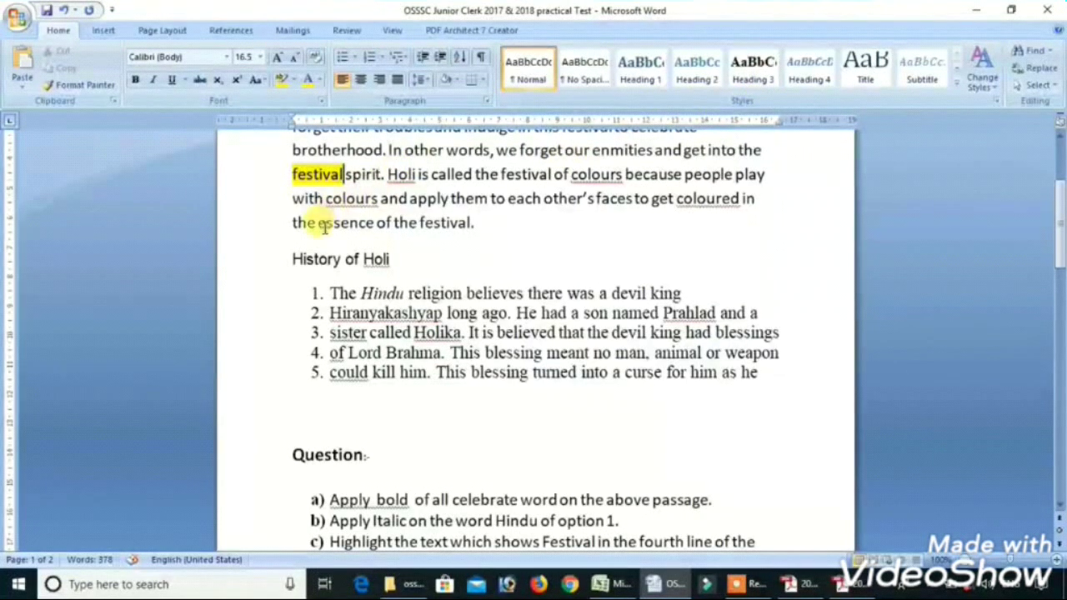
left_click_drag(319, 225, 373, 224)
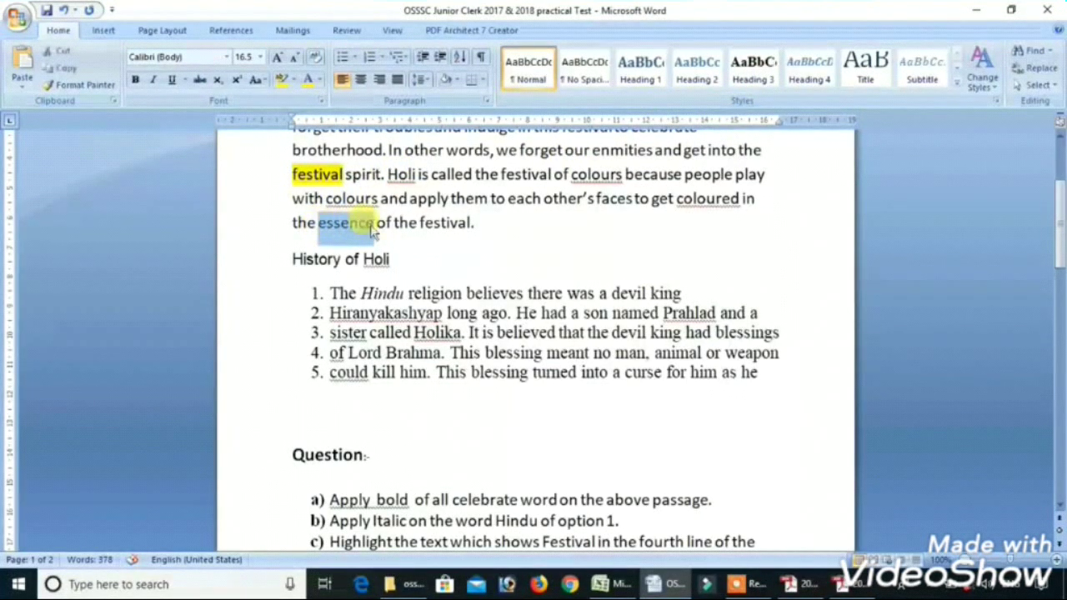
left_click(225, 56)
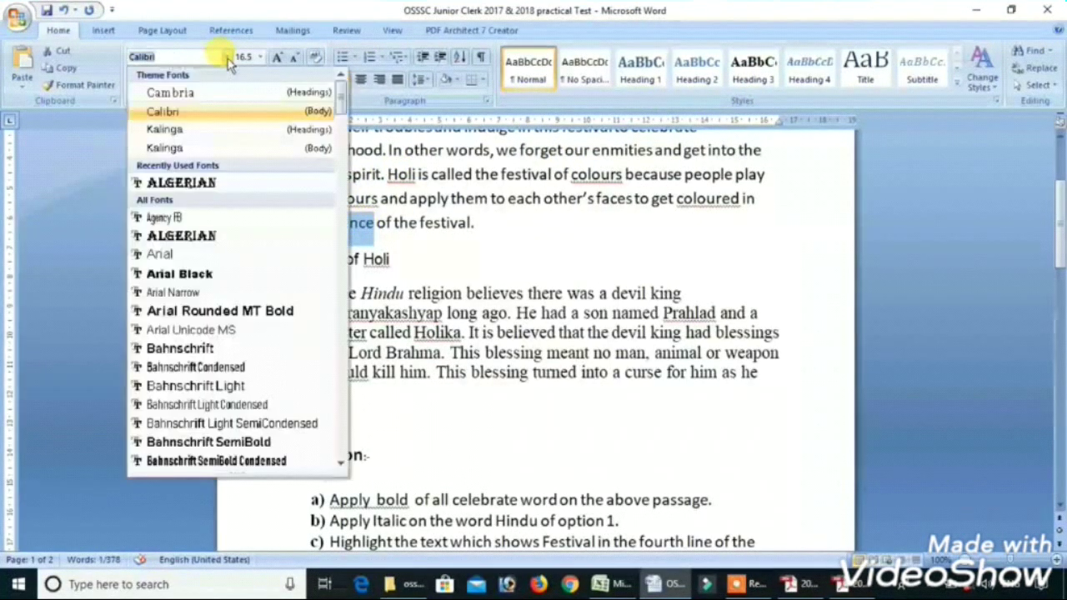
left_click(212, 182)
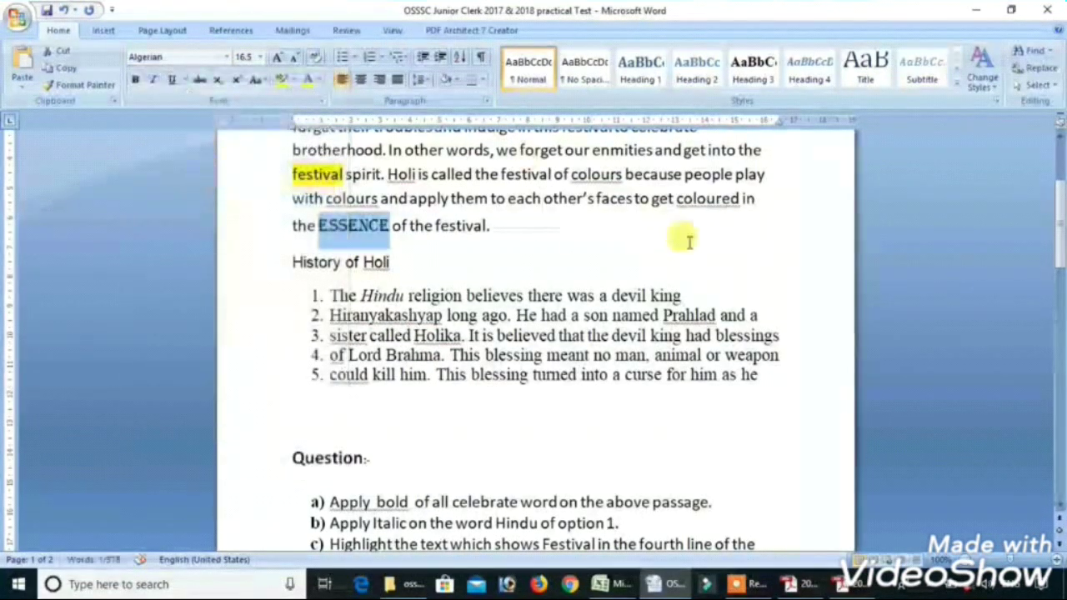
mouse_move(1056, 218)
left_mouse_down()
mouse_move(1054, 346)
mouse_move(1048, 300)
left_mouse_up()
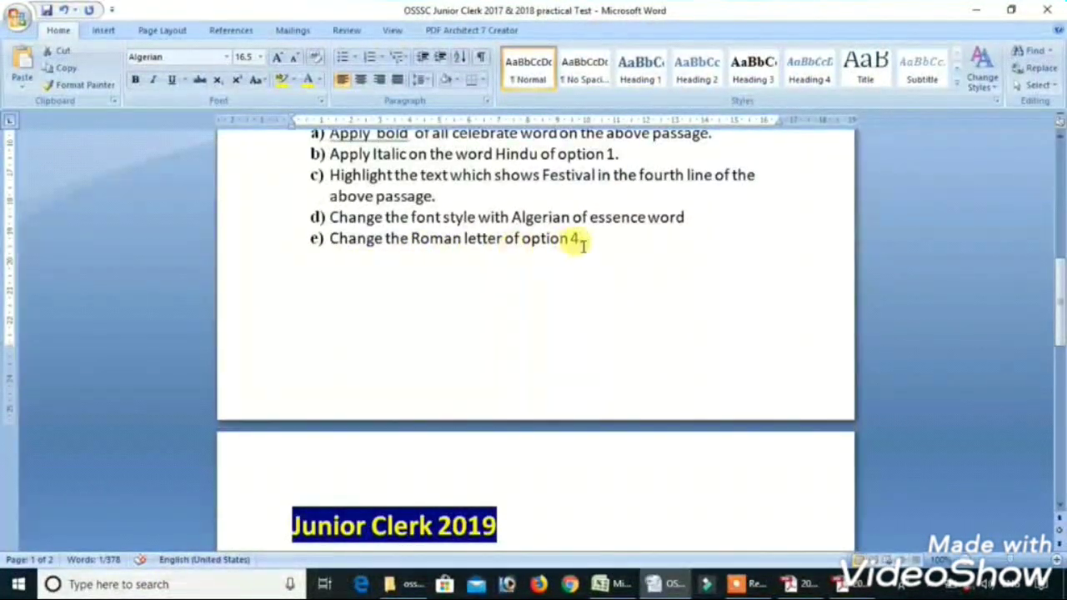
left_click_drag(1057, 312, 1055, 200)
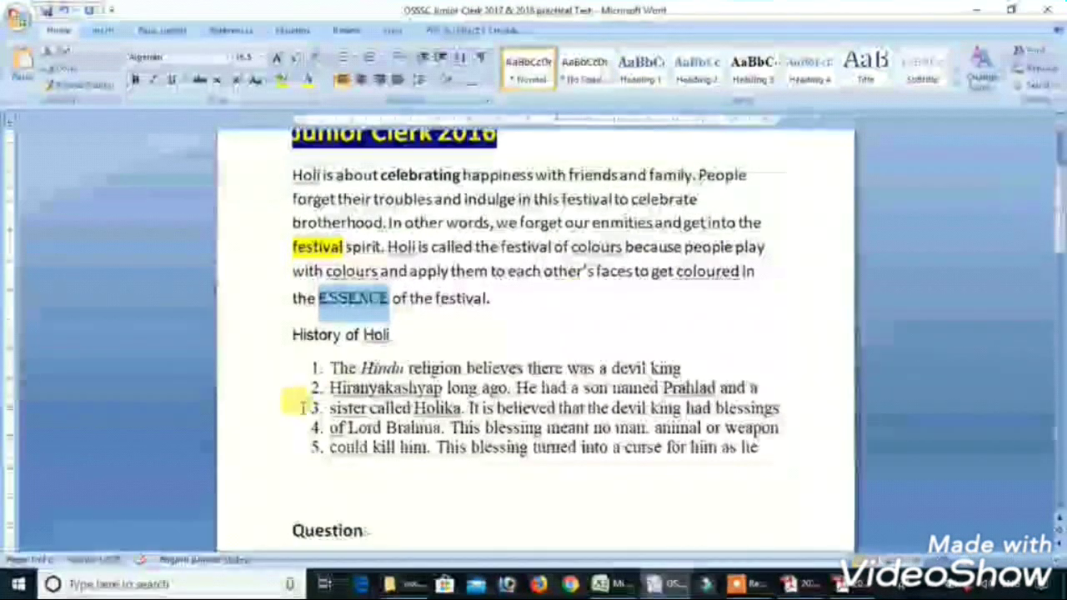
- Insert 'II.' before 'of' in list item 4 and take that line out of the numbered list
left_click(317, 427)
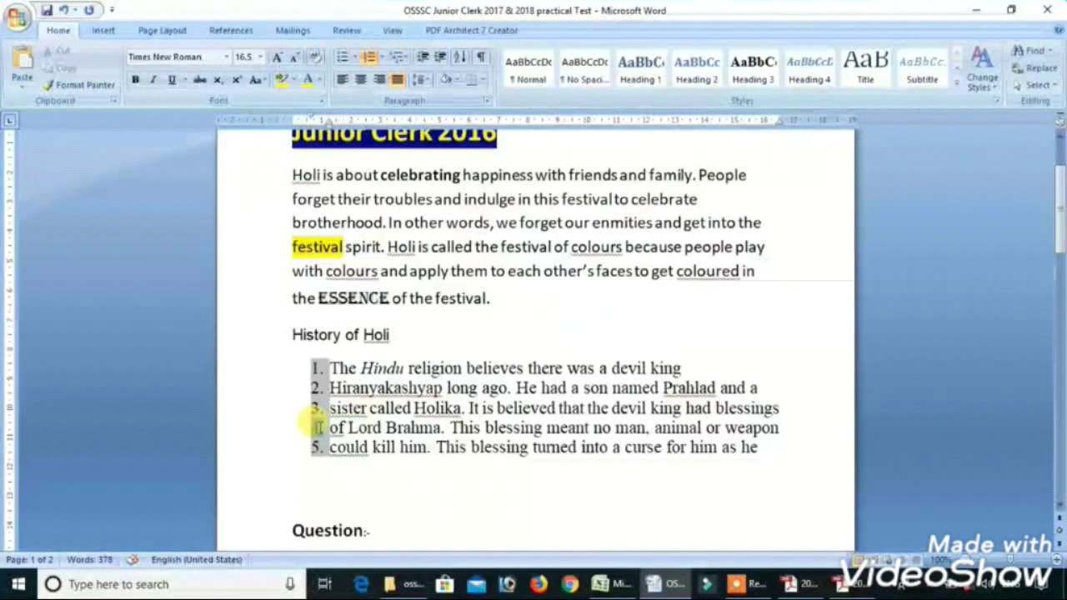
left_click(331, 426)
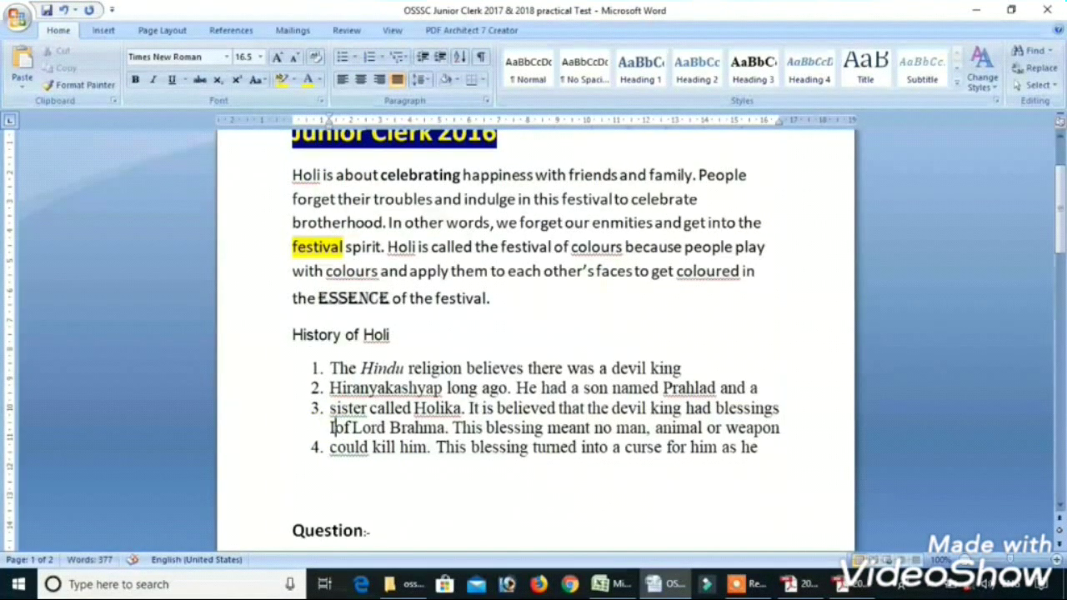
type("II.")
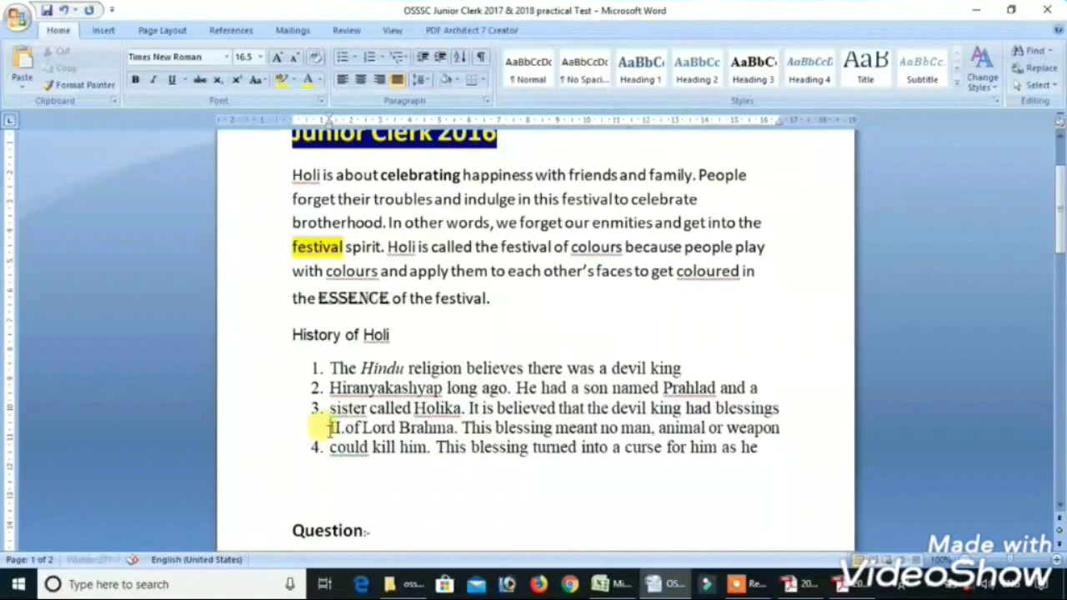
key("BackSpace")
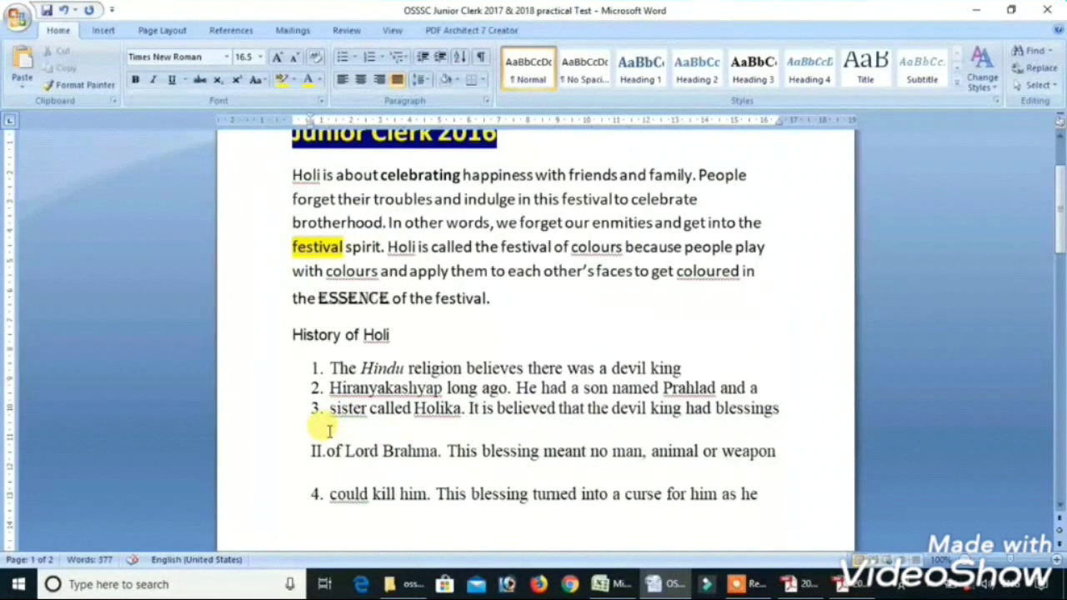
right_click(328, 457)
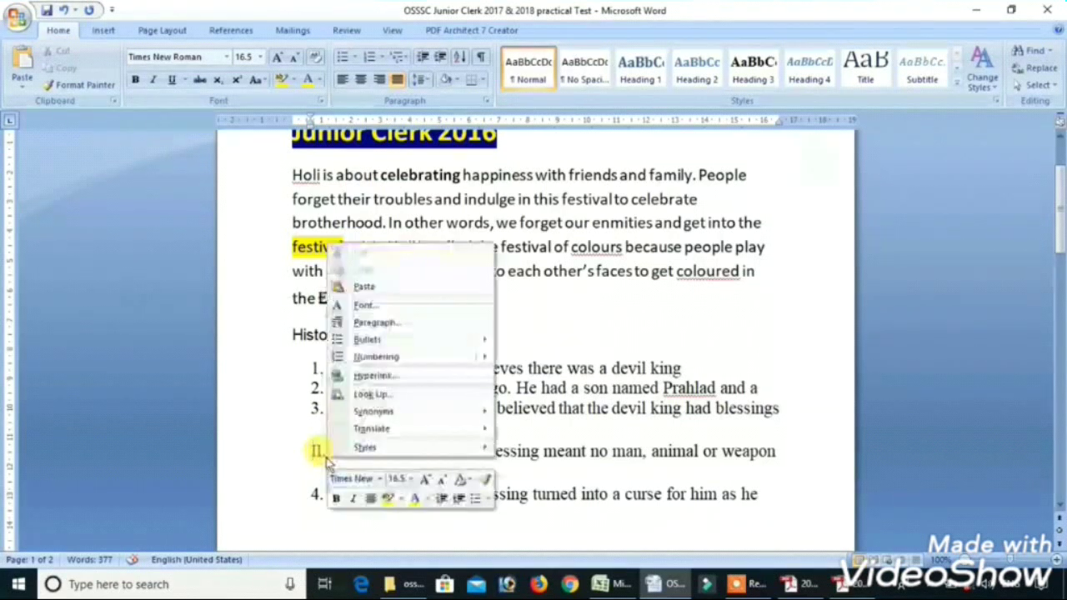
left_click(690, 360)
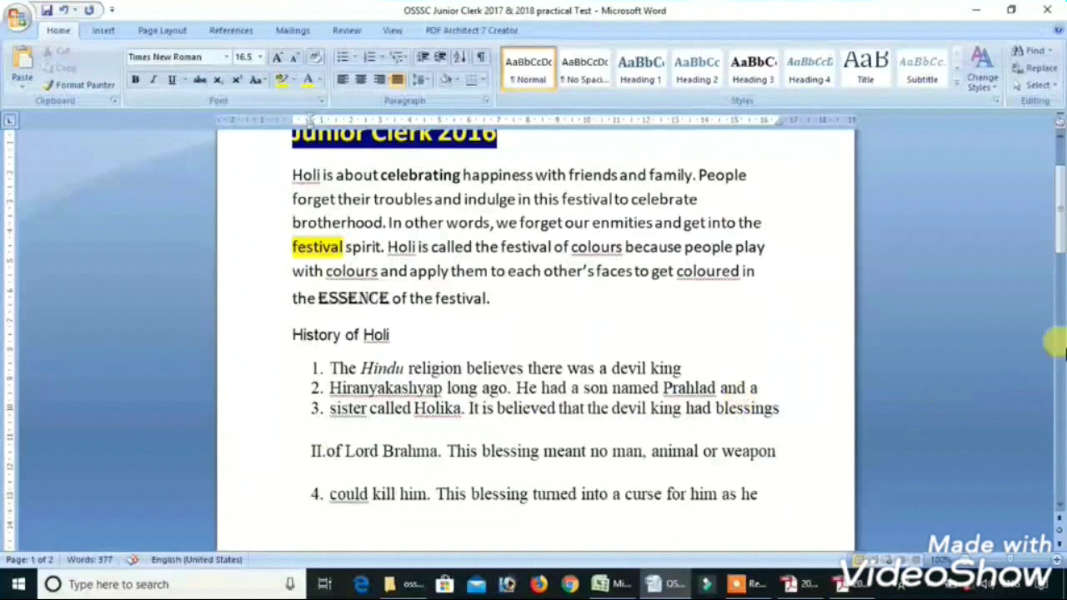
- Scroll down to the Junior Clerk 2019 page with the Republic Day passage and district table
left_click_drag(1051, 224, 1055, 204)
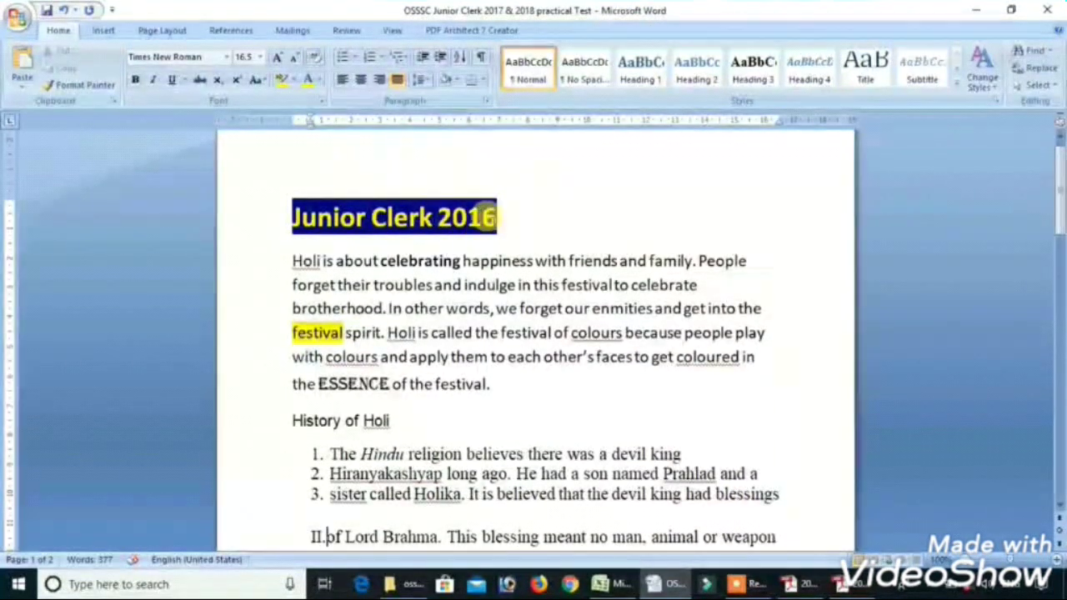
left_click(1059, 200)
left_click_drag(1058, 200, 1059, 381)
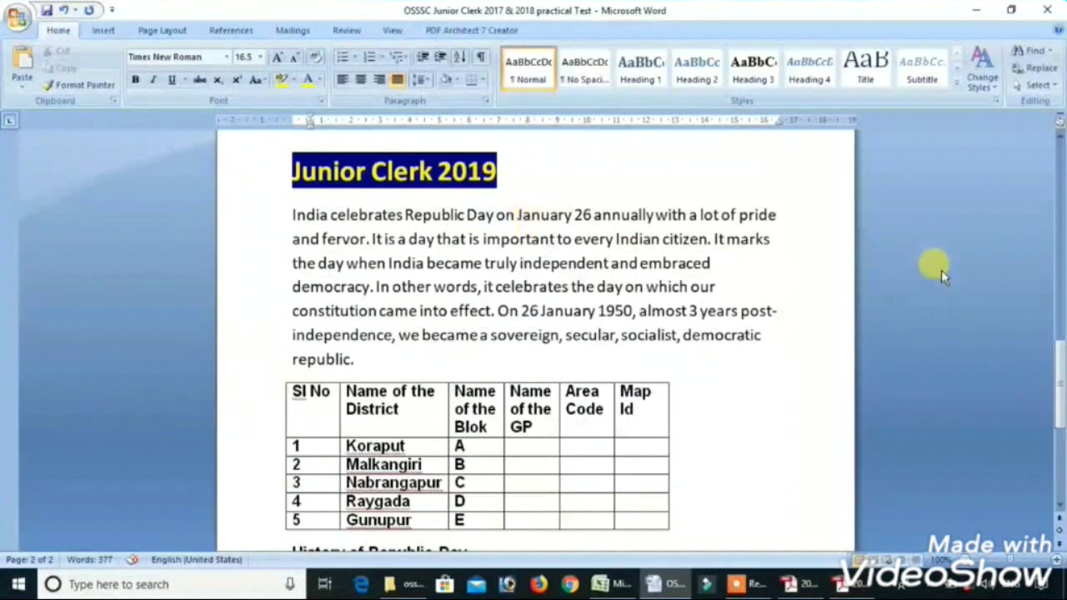
left_click_drag(1059, 369, 1060, 392)
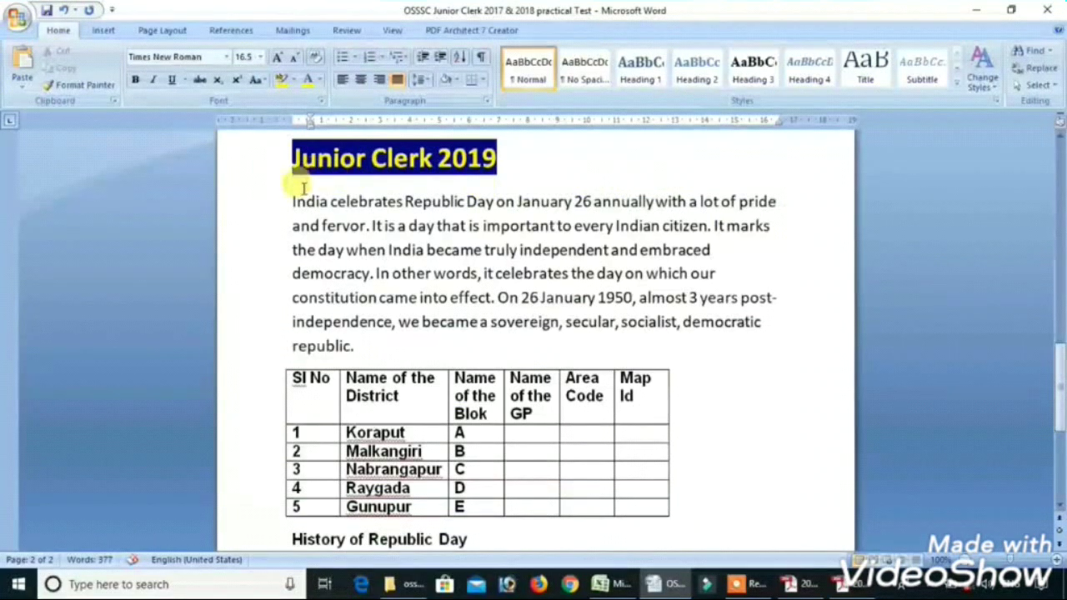
left_click_drag(290, 201, 380, 334)
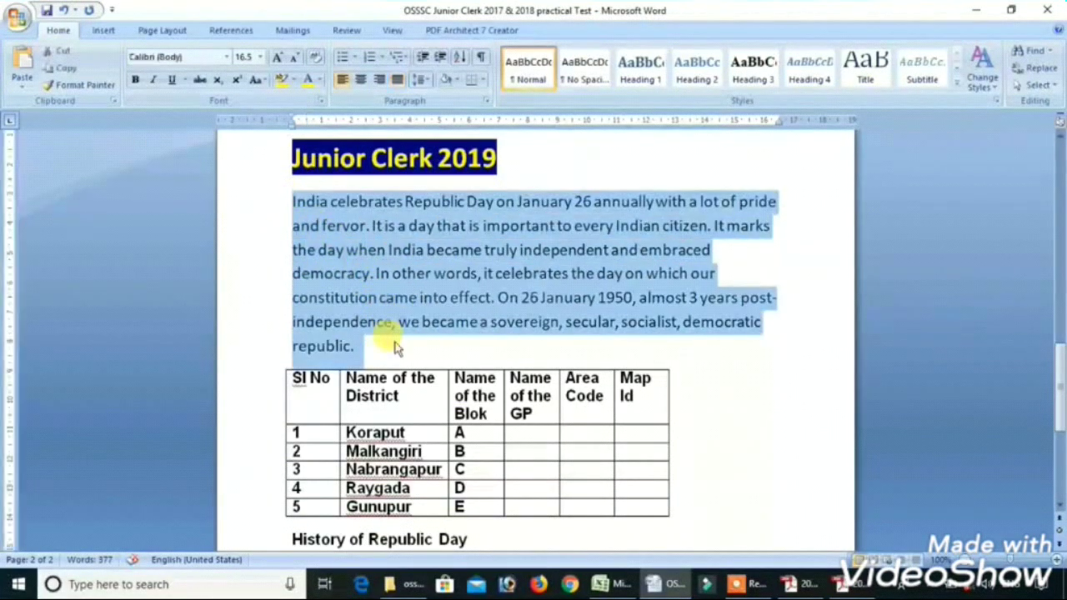
left_click_drag(1059, 375, 1056, 392)
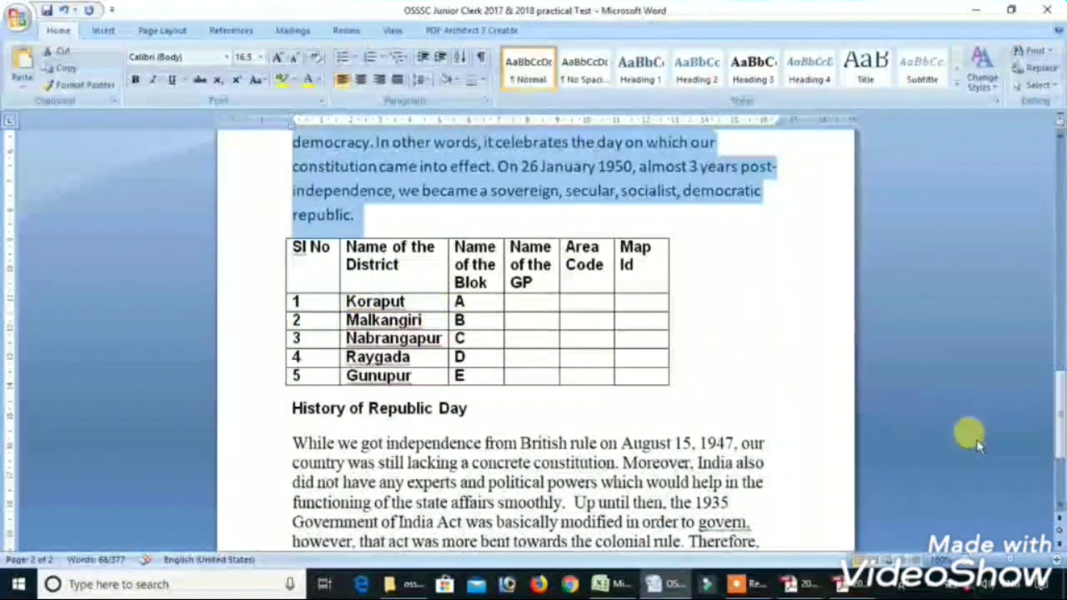
left_click_drag(1052, 419, 1057, 442)
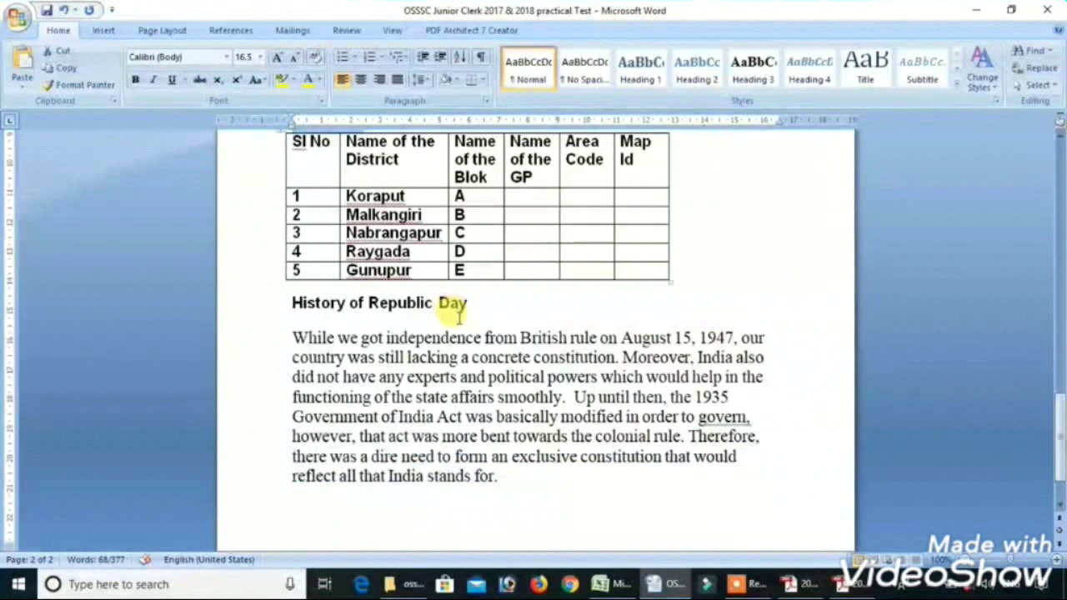
mouse_move(293, 302)
left_mouse_down()
mouse_move(305, 340)
mouse_move(524, 456)
mouse_move(528, 484)
left_mouse_up()
left_click(750, 293)
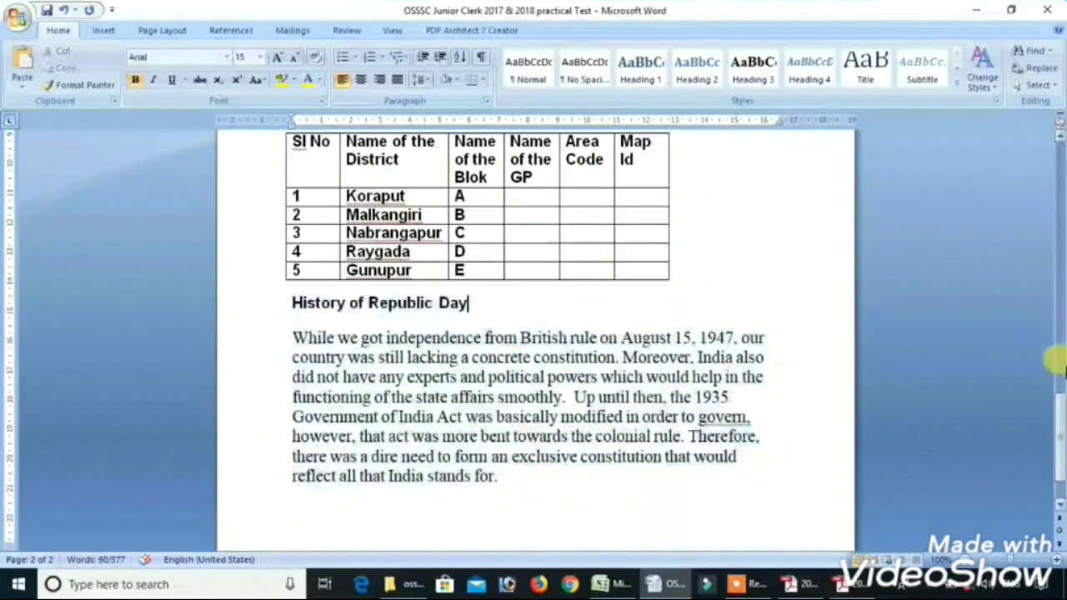
left_click_drag(1056, 407, 1057, 140)
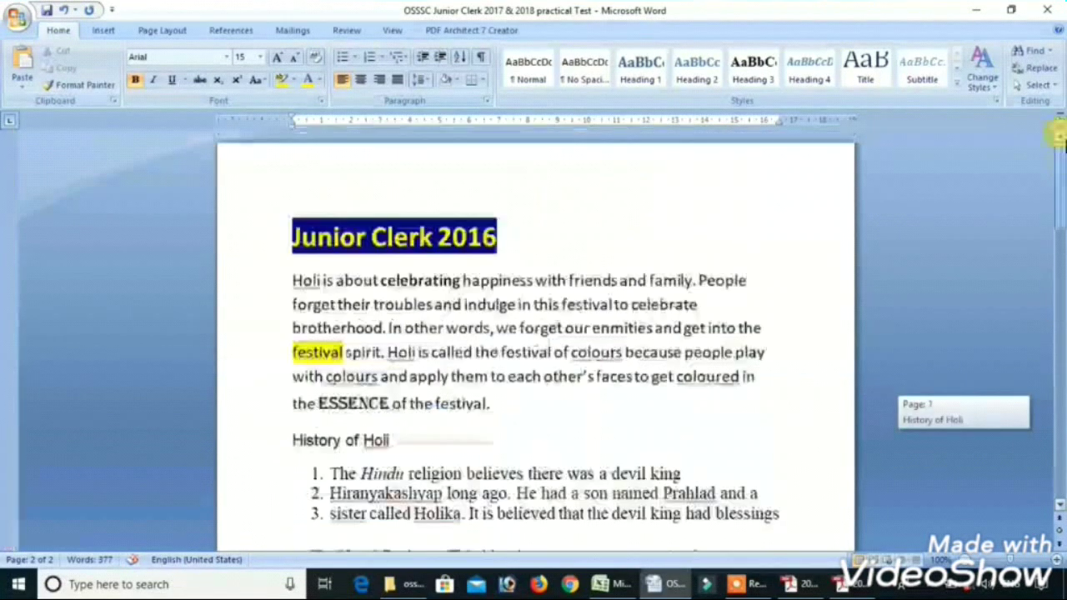
left_click(733, 583)
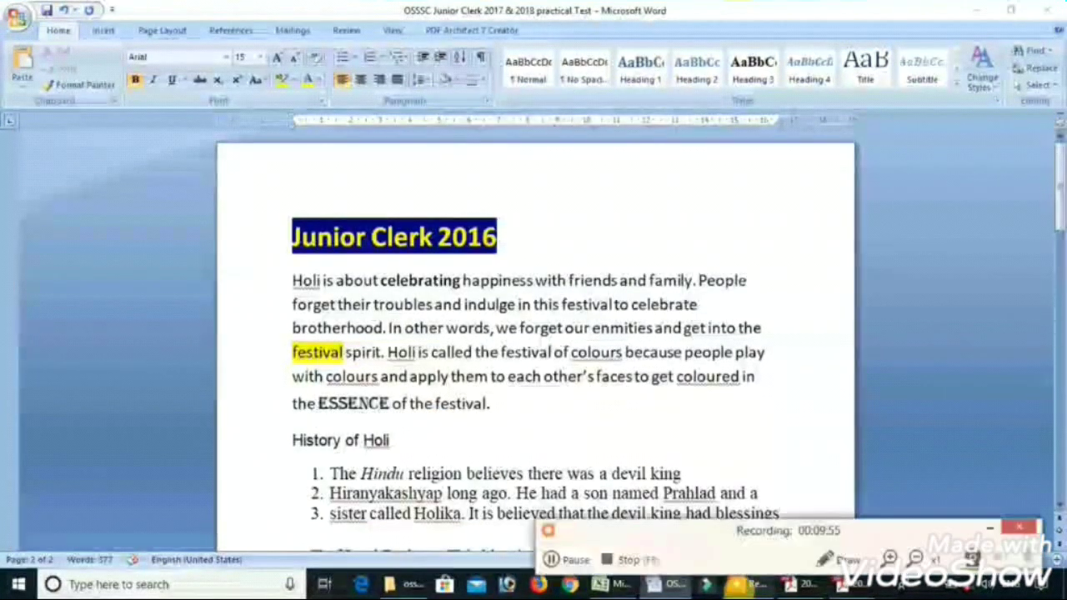
- Switch from the OSSSC Word document to the practical-test Excel workbook's Malkangiri population table
left_click(606, 559)
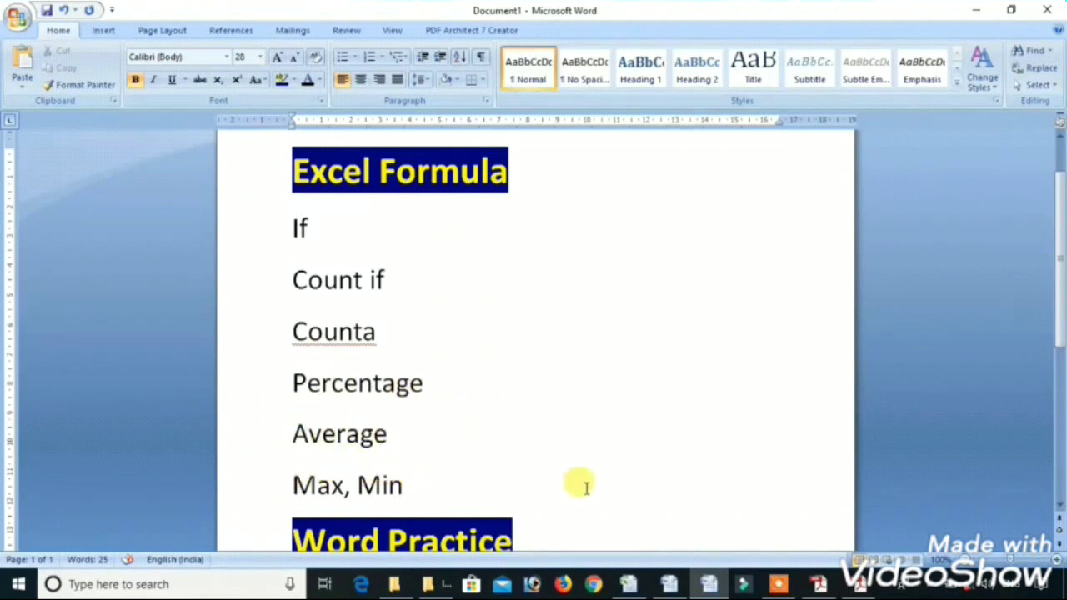
left_click(666, 585)
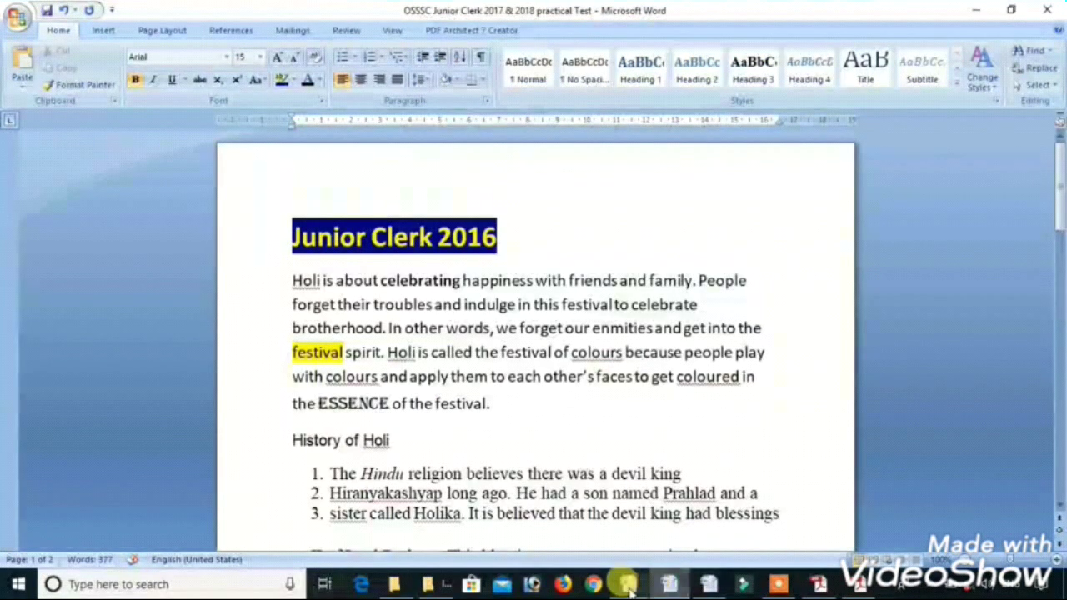
left_click(627, 586)
left_click_drag(1058, 332, 1060, 338)
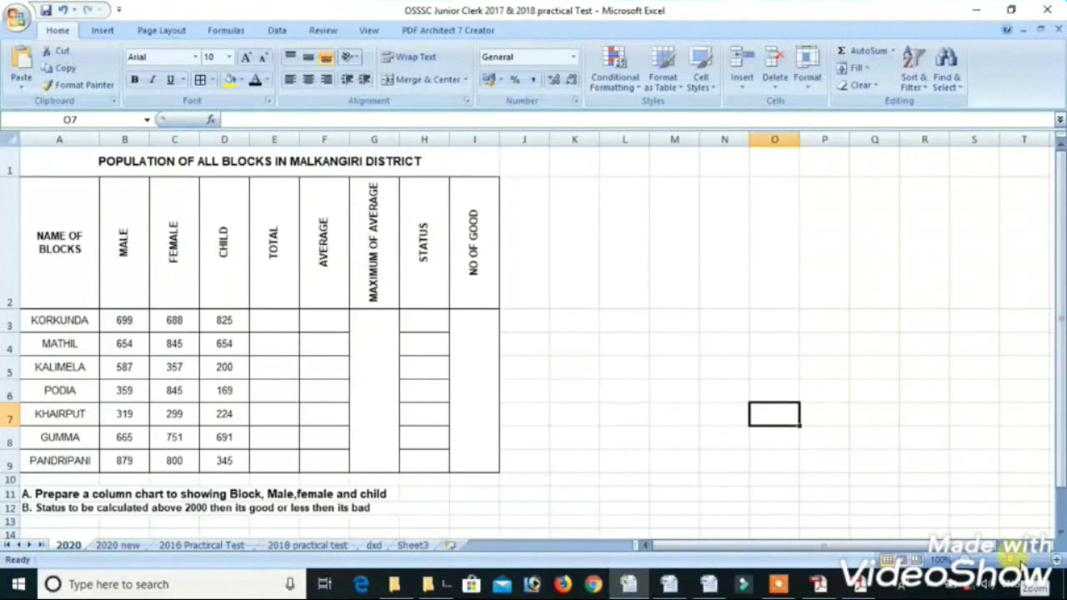
- Zoom the population table, then start and abandon an IF status entry for KORKUNDA
left_click(1022, 567)
left_click(1010, 567)
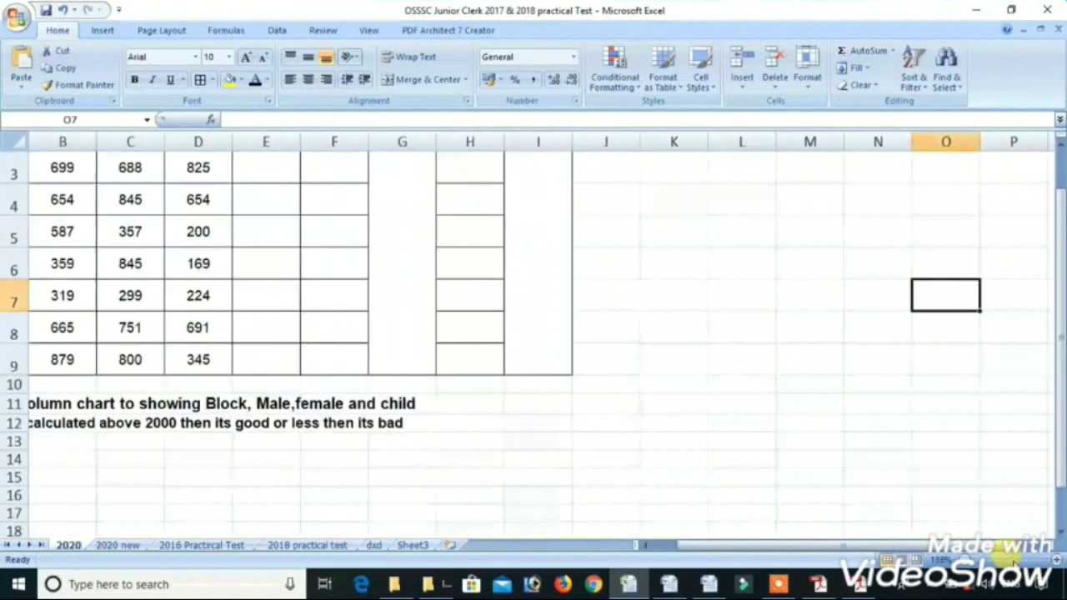
left_click_drag(723, 366, 656, 377)
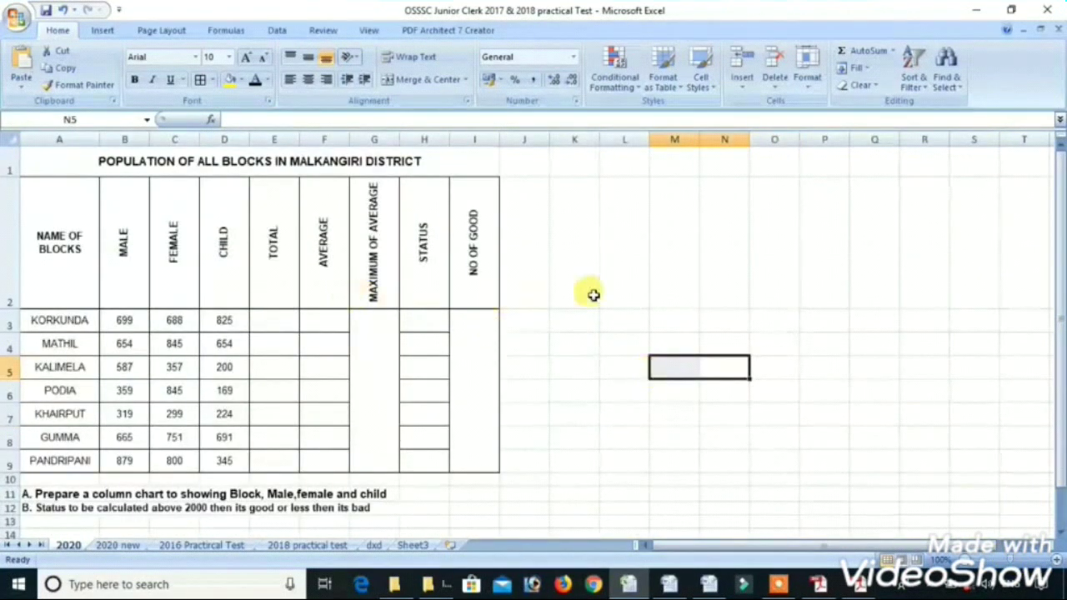
left_click(632, 260)
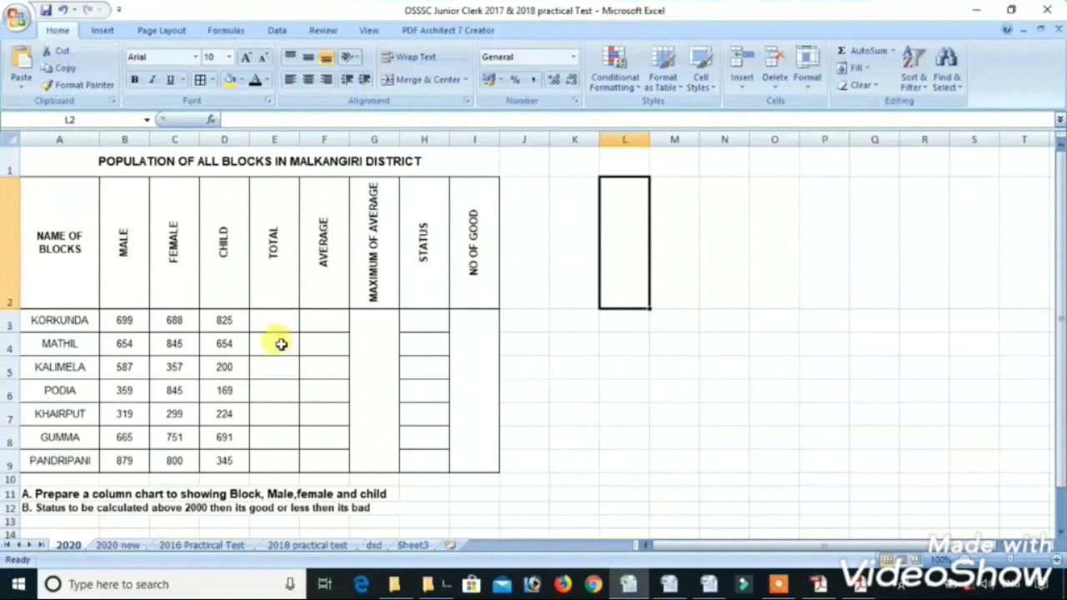
left_click(363, 380)
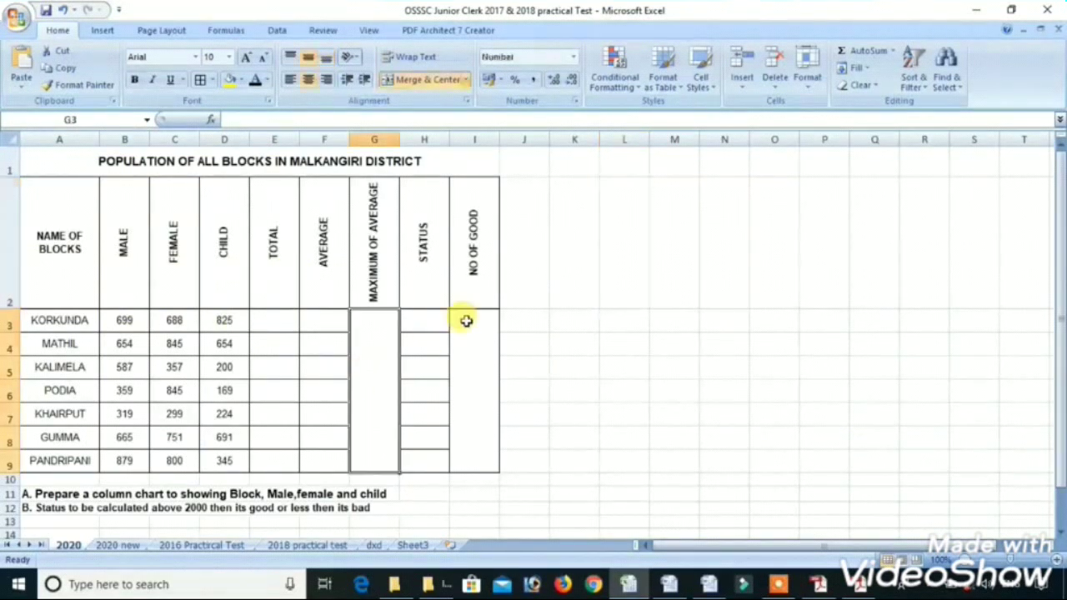
left_click(436, 324)
type("if")
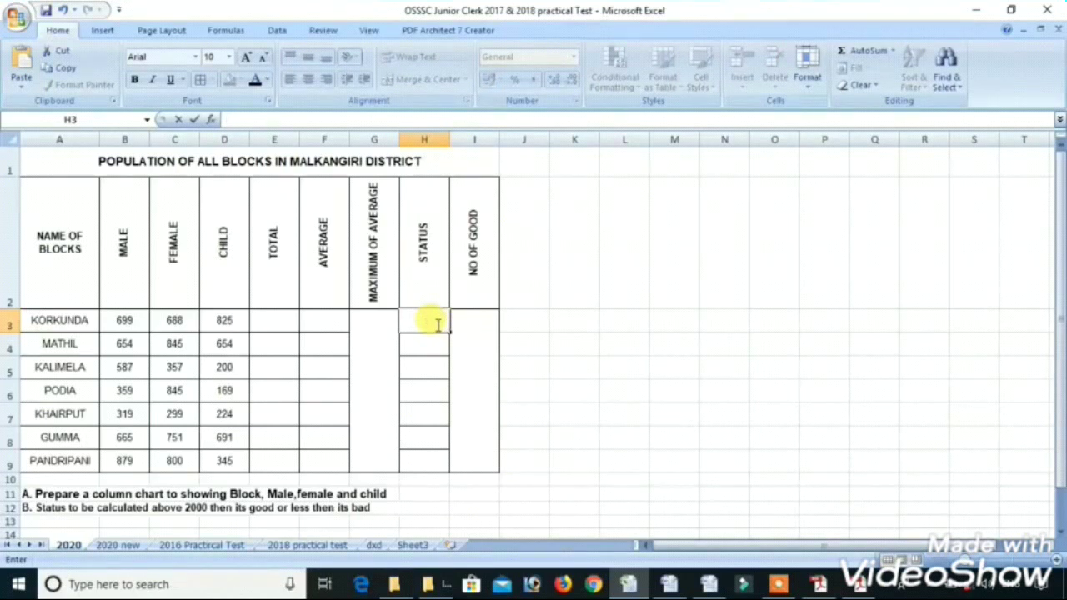
left_click(459, 335)
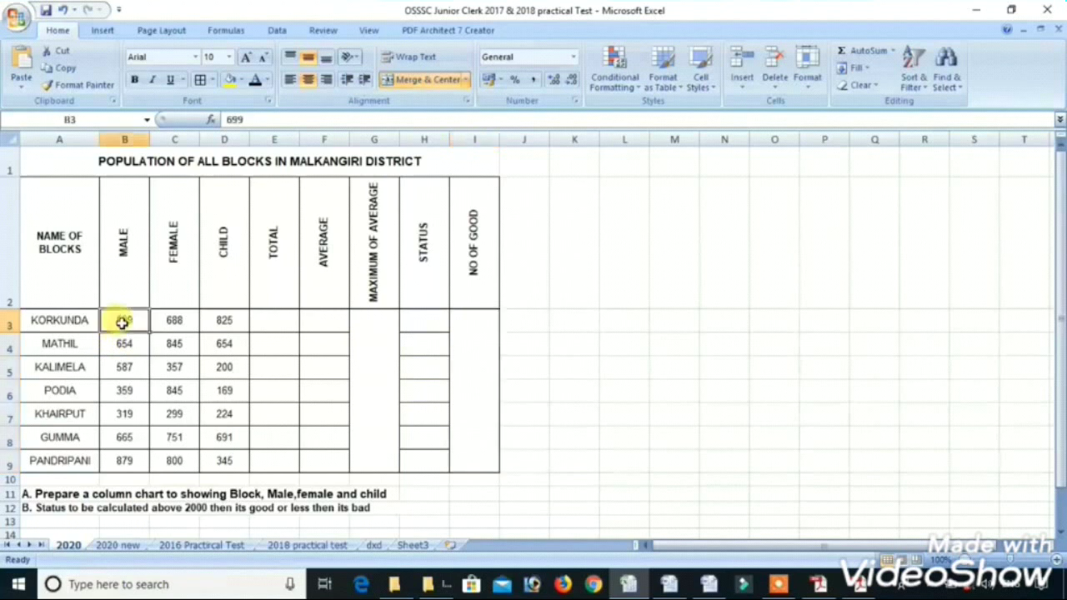
- AutoSum the block figures into the TOTAL column: 2212, 2153, 1144, 1373, 842, 2107, 2024
left_click_drag(124, 322, 269, 454)
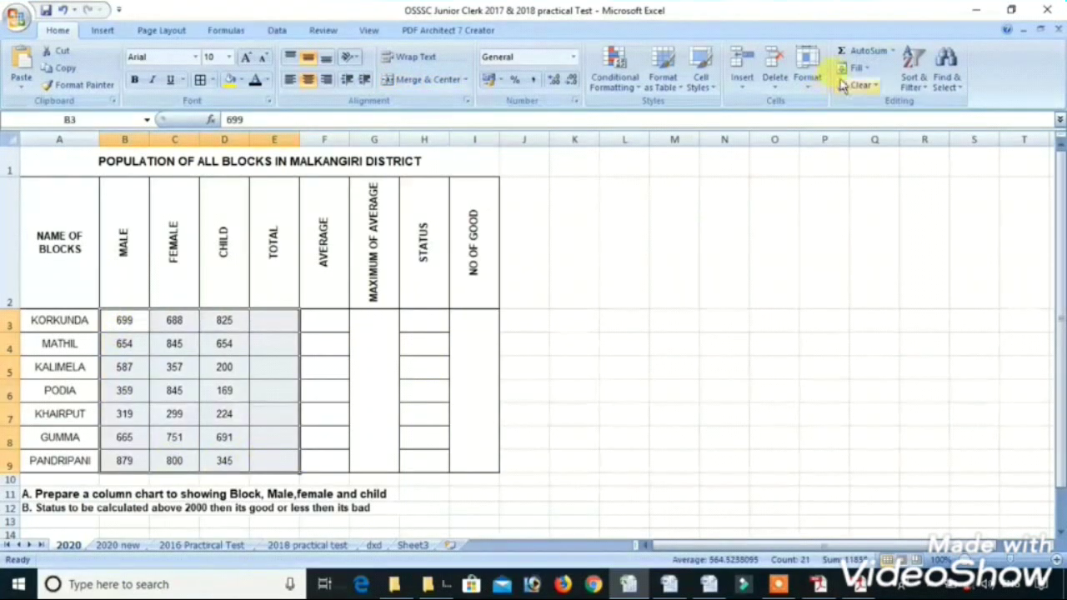
left_click(867, 50)
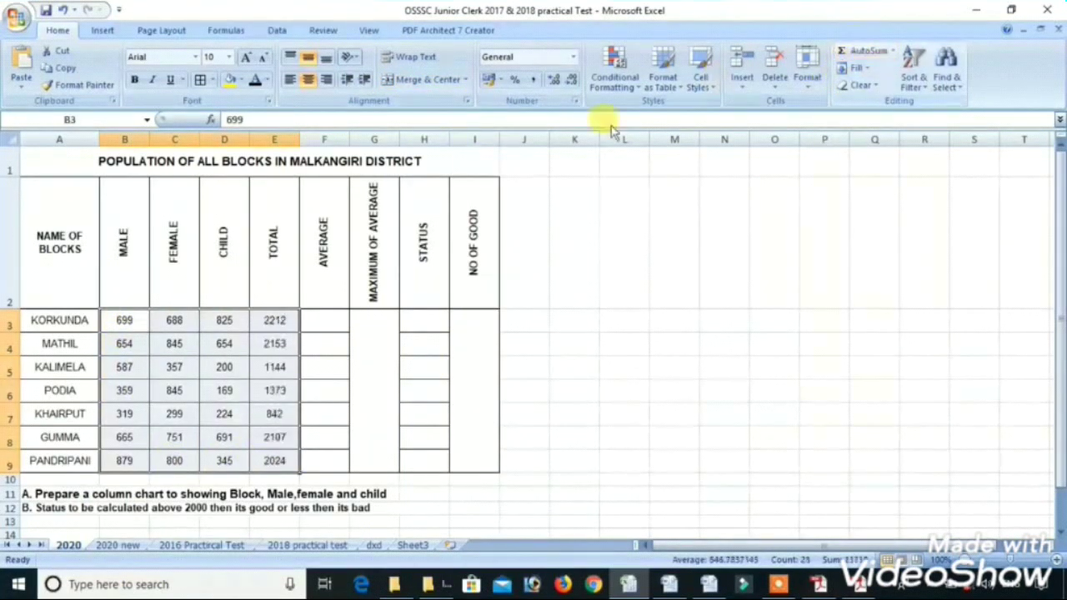
left_click(334, 325)
left_click(383, 337)
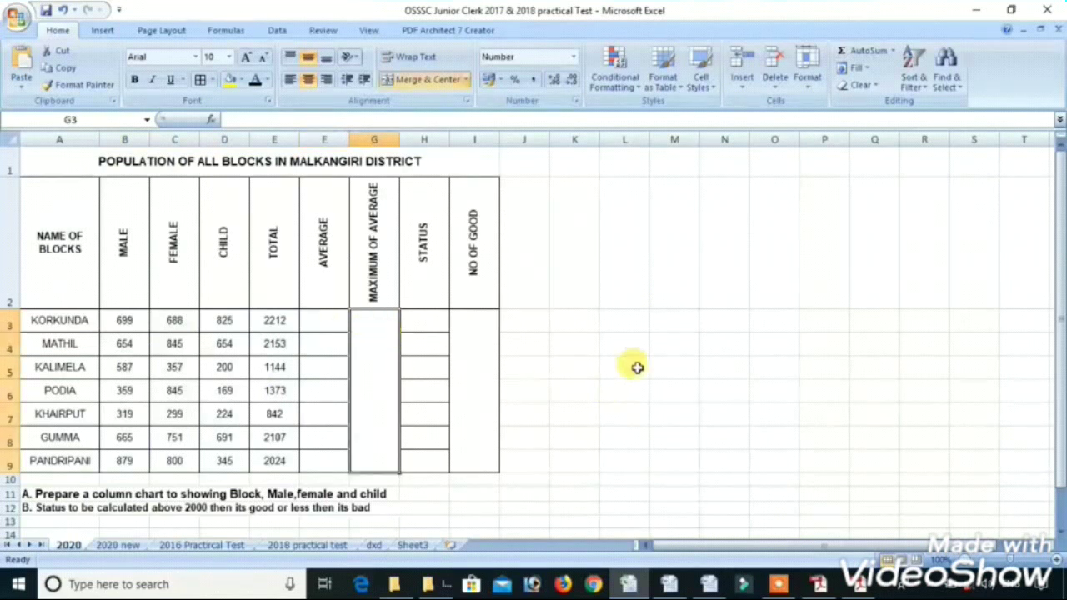
- Switch to the 2020 new salary sheet and look over its employee names and header rows
left_click(124, 548)
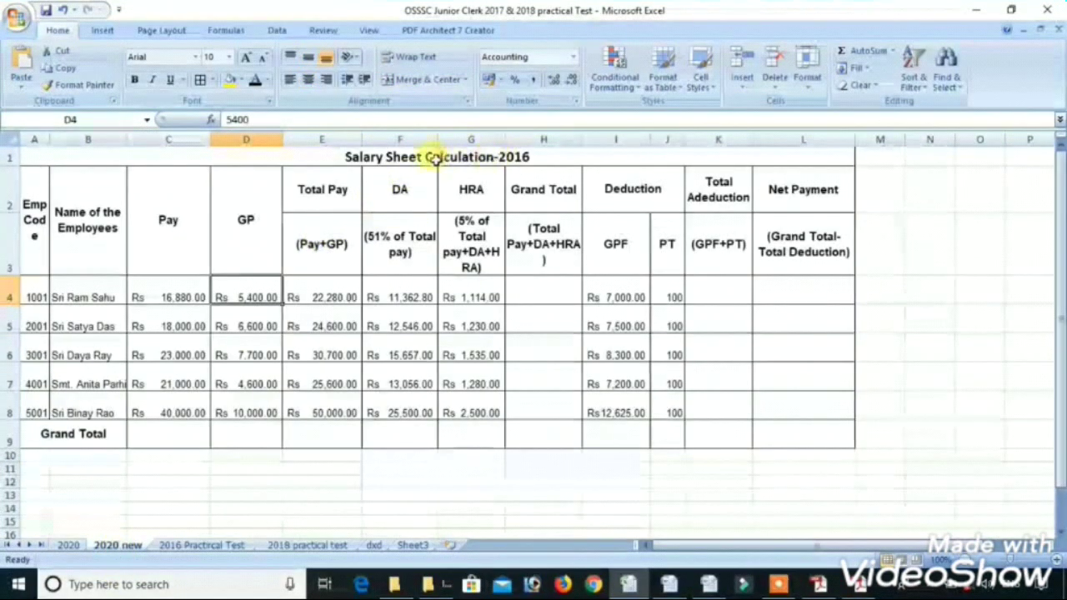
left_click_drag(88, 293, 86, 350)
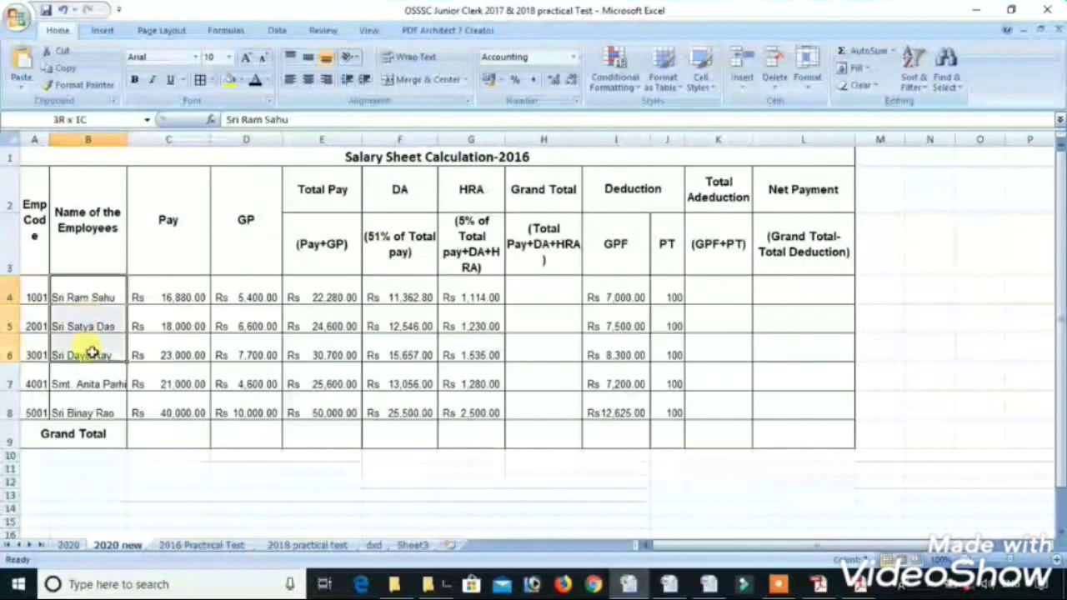
left_click_drag(121, 214, 813, 193)
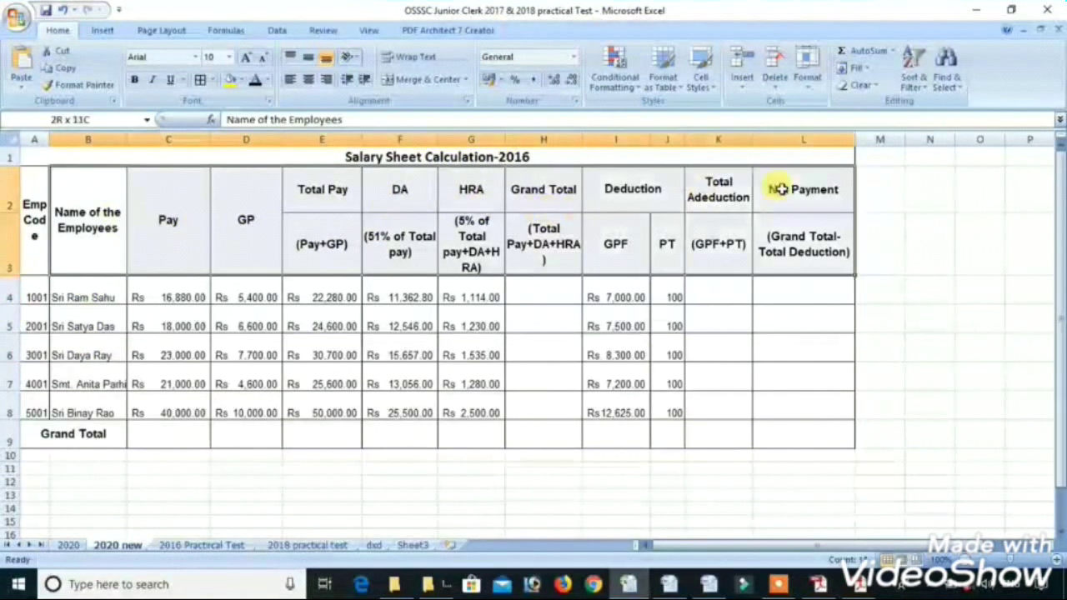
left_click(539, 292)
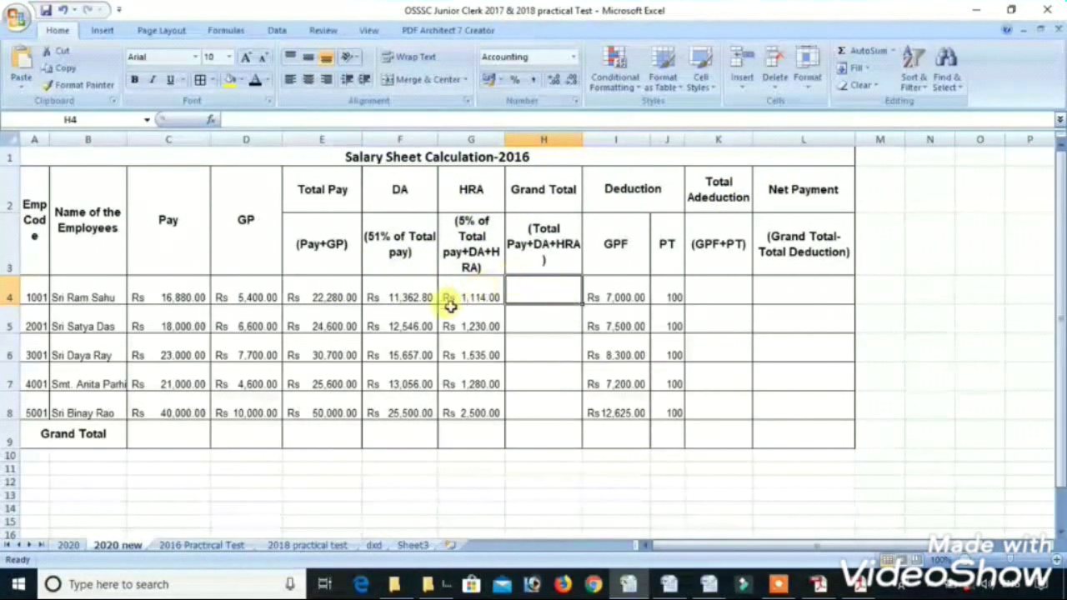
- Delete the DA and HRA figures (F4:G9) for all employees, then return to the Word notes
mouse_move(417, 296)
left_mouse_down()
mouse_move(445, 319)
mouse_move(494, 424)
left_mouse_up()
key("Delete")
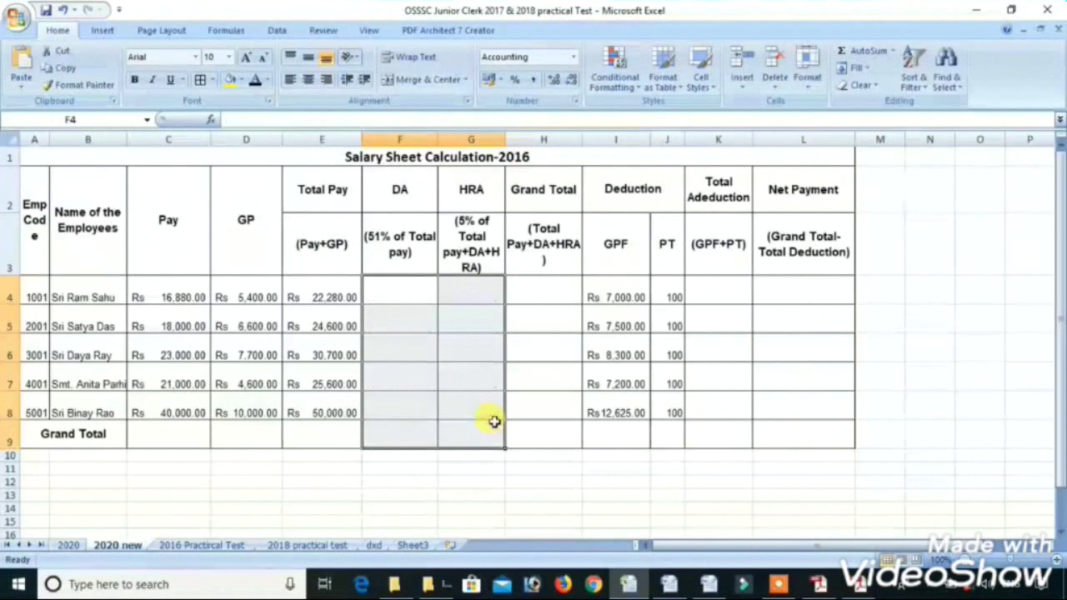
left_click(400, 352)
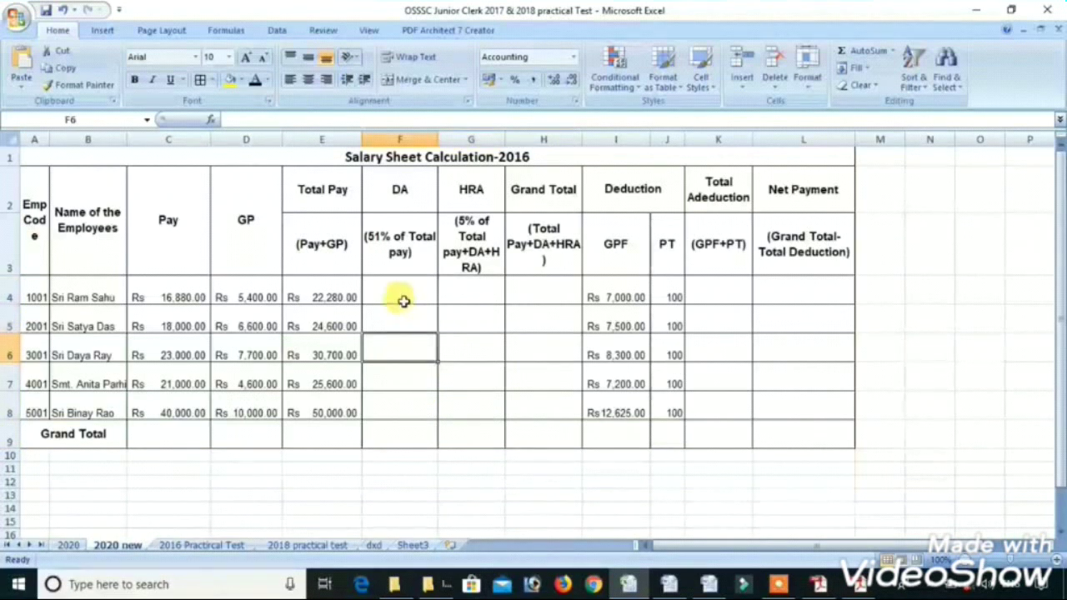
left_click(404, 301)
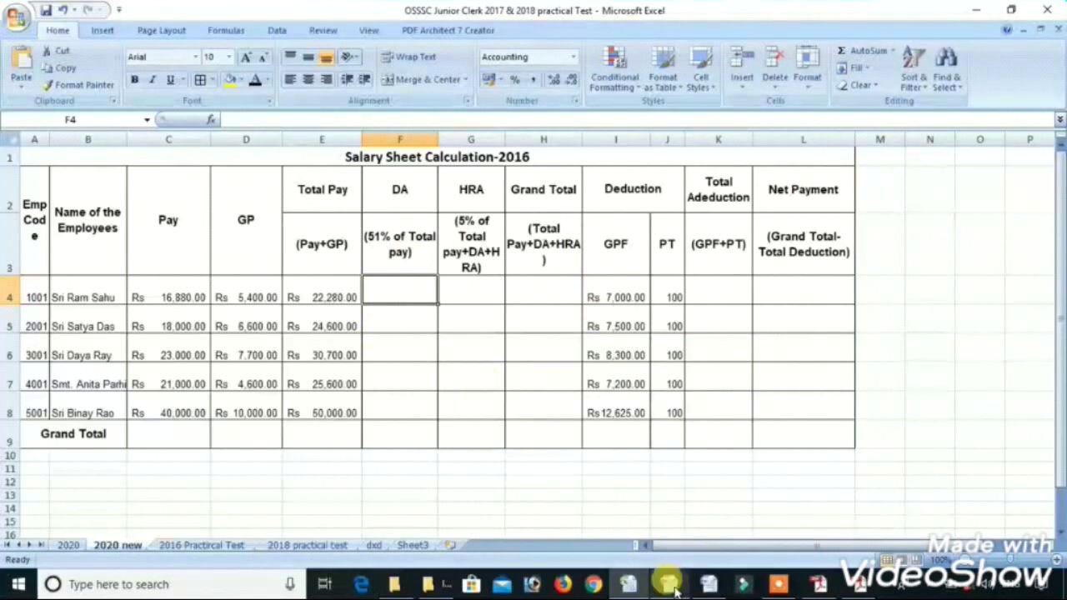
mouse_move(669, 584)
left_click(633, 512)
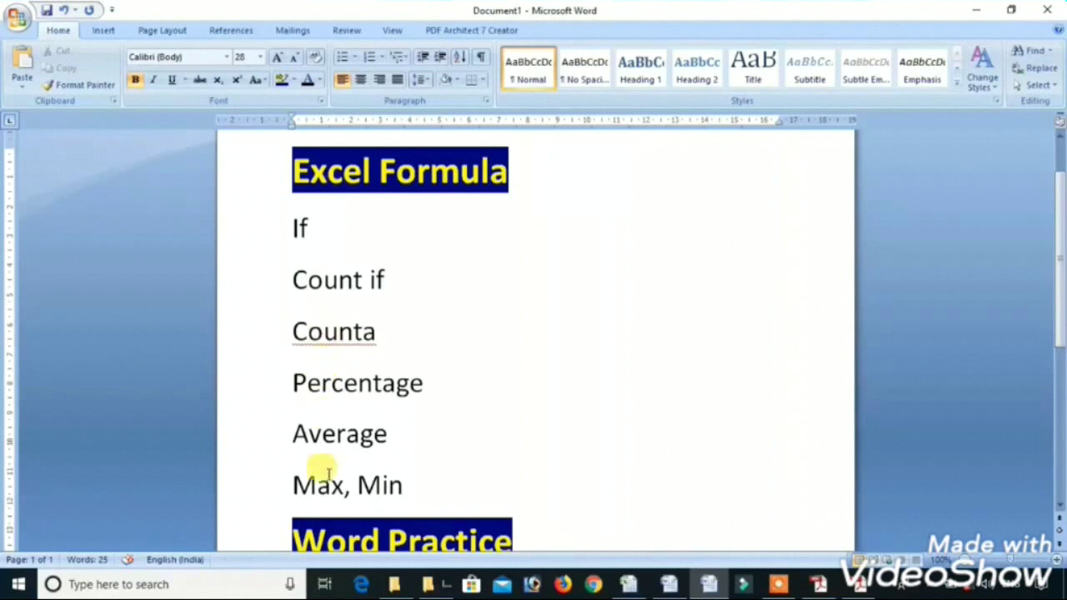
- Scroll to the Word Practice topics and preview the Font, Bullets and Change Case dropdowns
left_click_drag(1054, 304, 1055, 427)
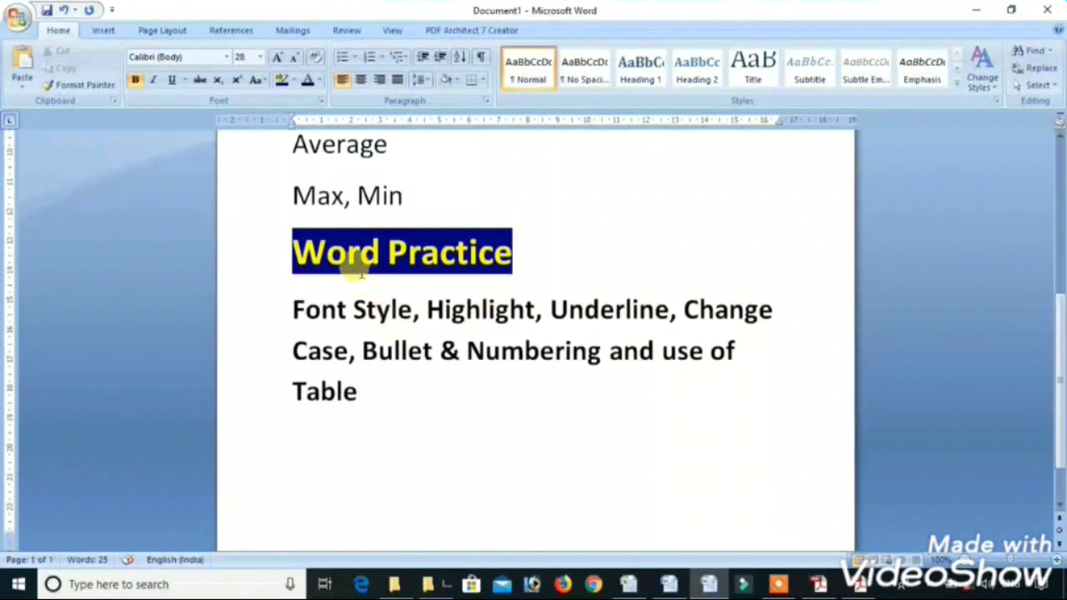
left_click_drag(292, 309, 425, 320)
left_click(432, 350)
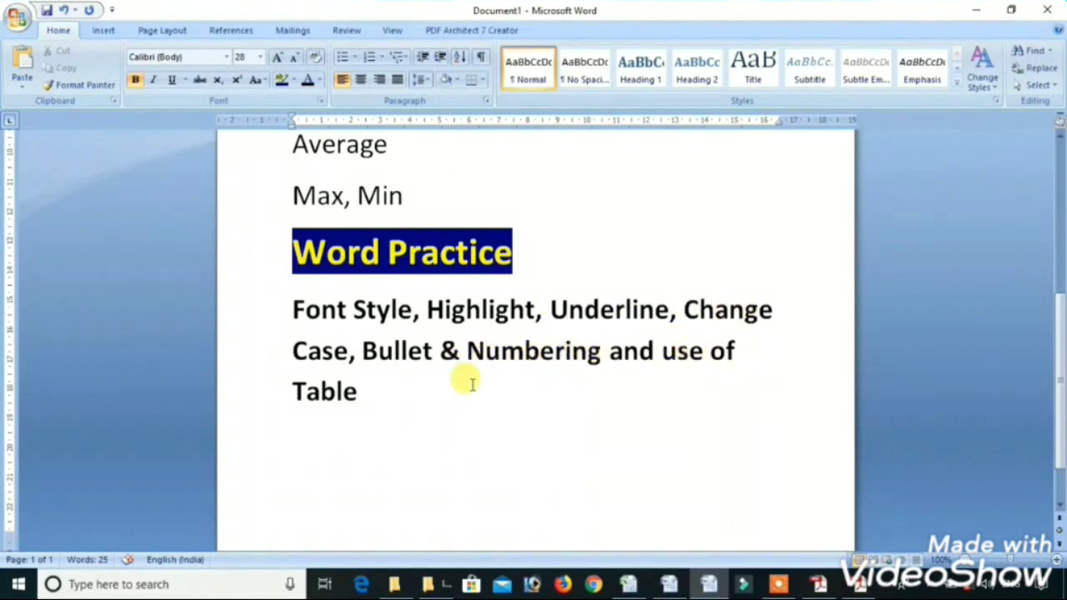
left_click(227, 60)
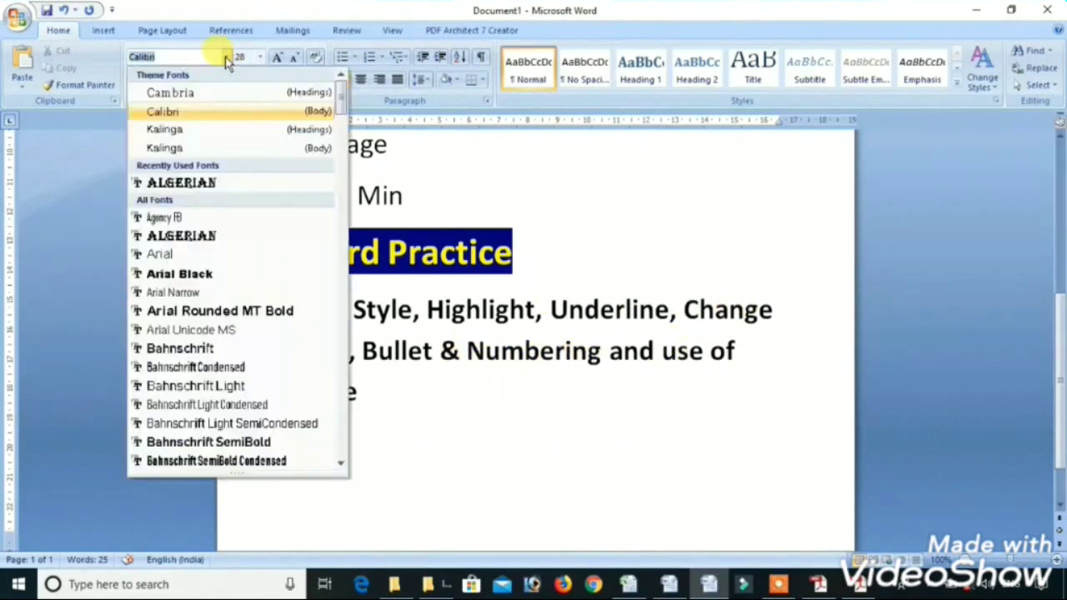
left_click(563, 297)
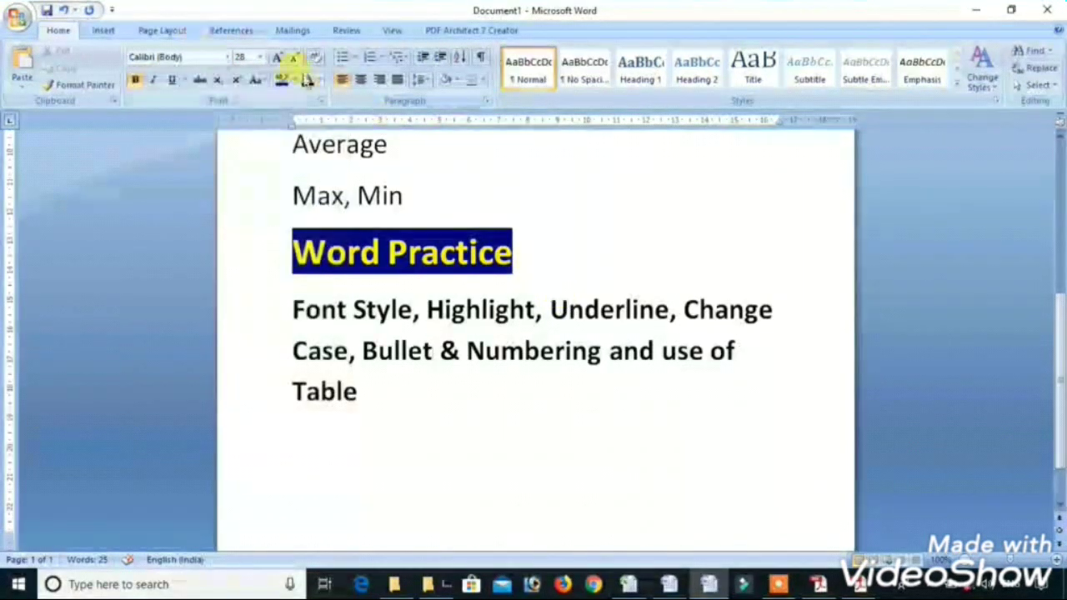
left_click(358, 61)
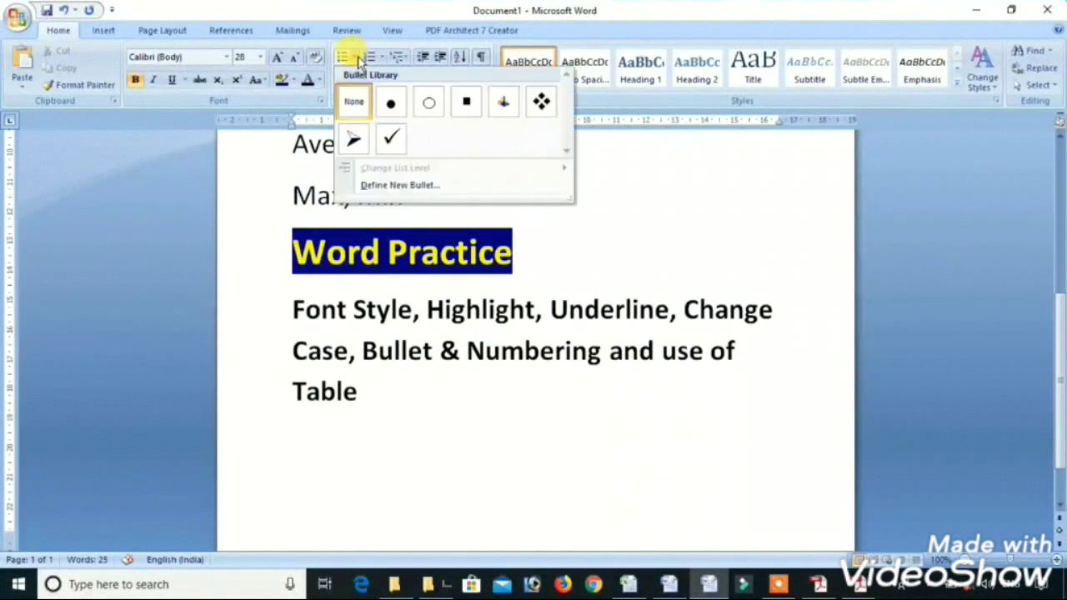
left_click(594, 431)
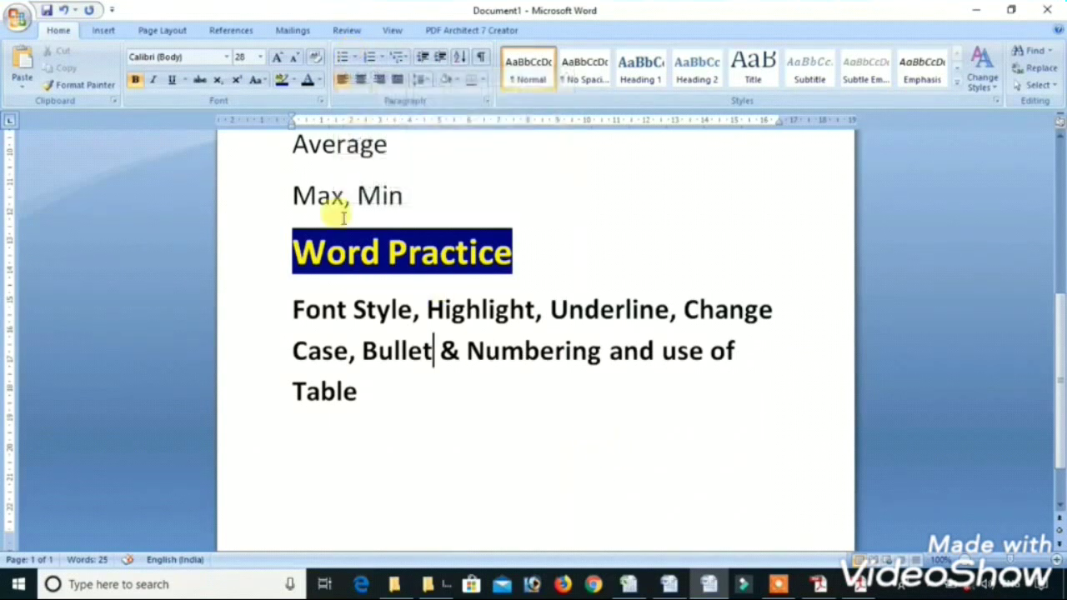
left_click(256, 83)
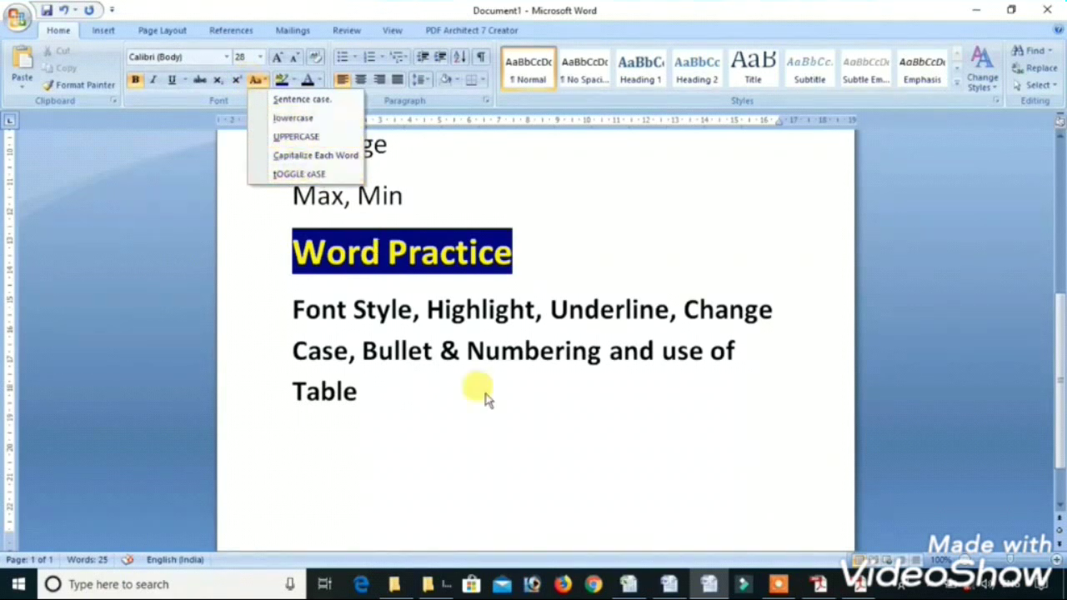